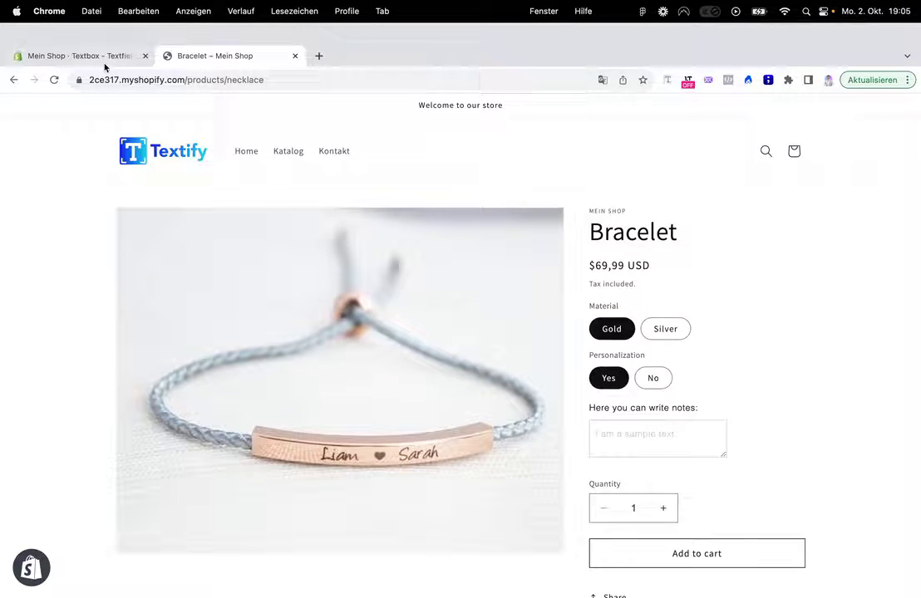
# Switch the Test textbox field off from the Textify app Dashboard
pyautogui.click(104, 57)
pyautogui.click(296, 175)
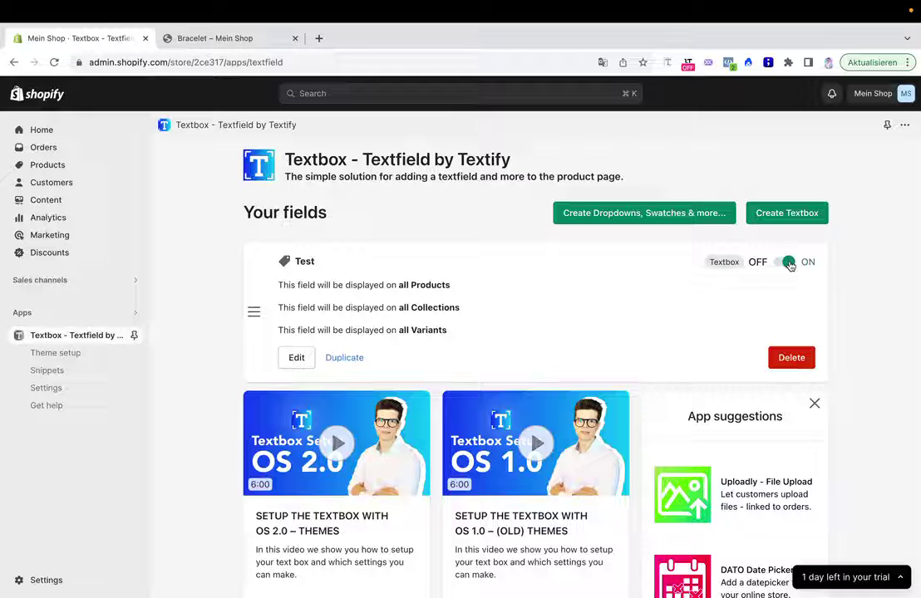
pyautogui.click(789, 263)
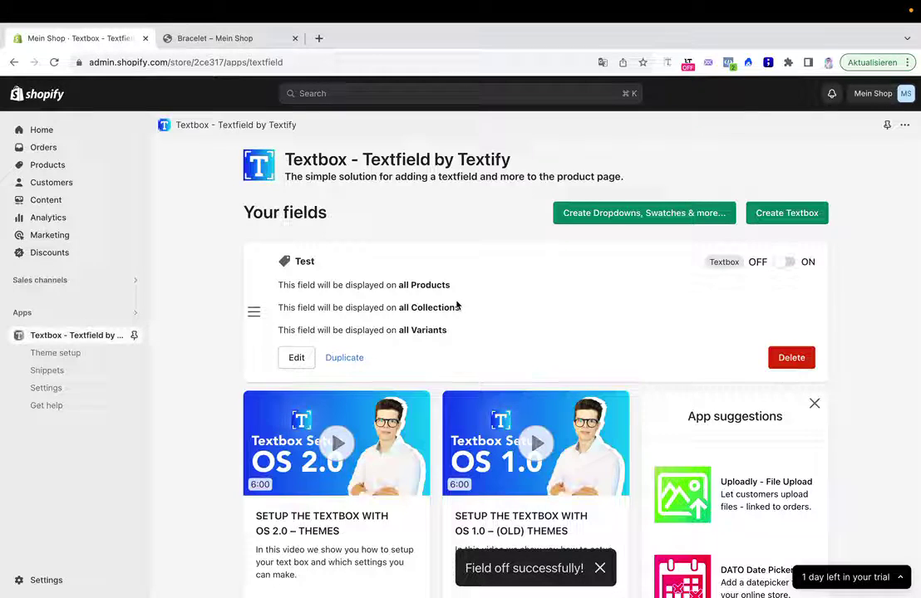
# Reload the Bracelet product page to confirm the notes textbox is gone, then return to the app
pyautogui.click(209, 37)
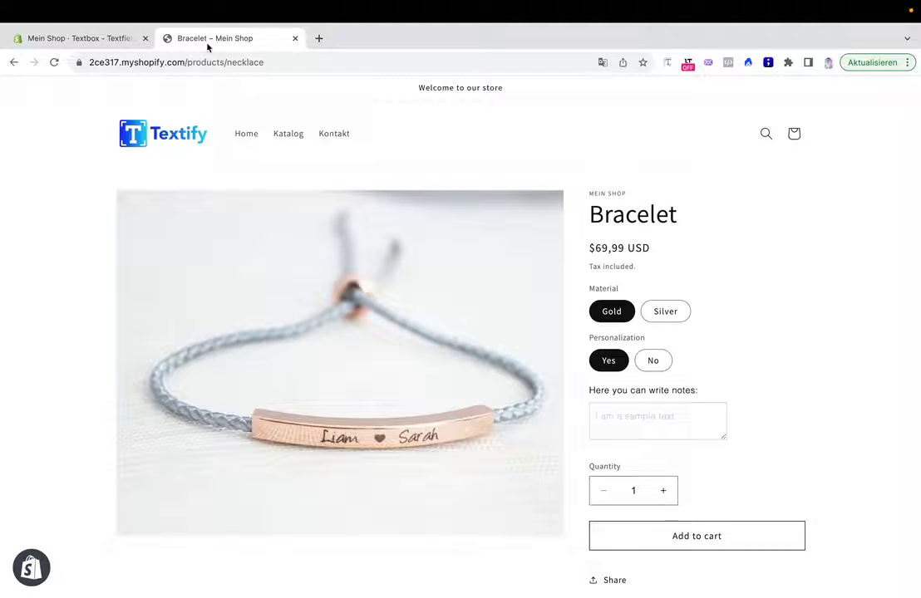
pyautogui.click(112, 39)
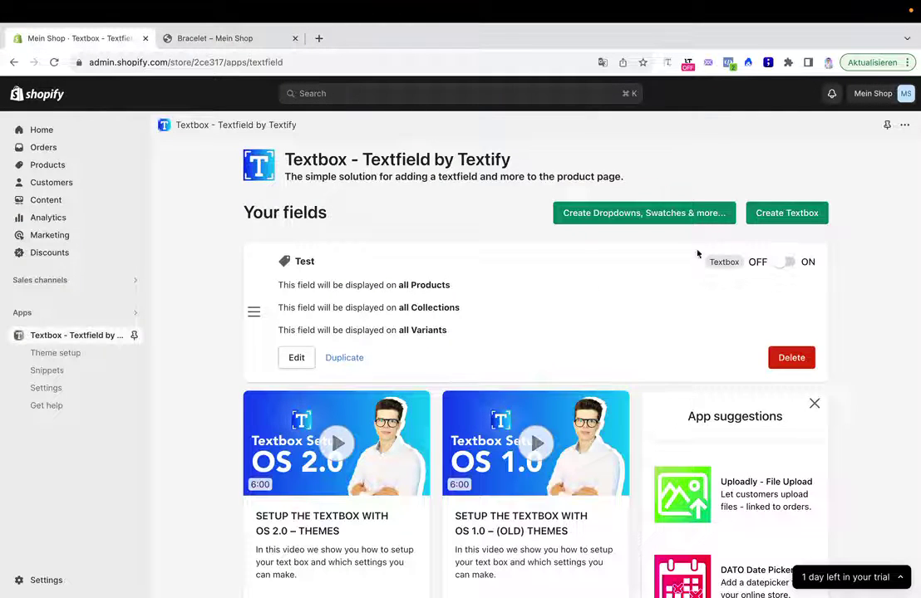
pyautogui.click(200, 39)
pyautogui.click(53, 62)
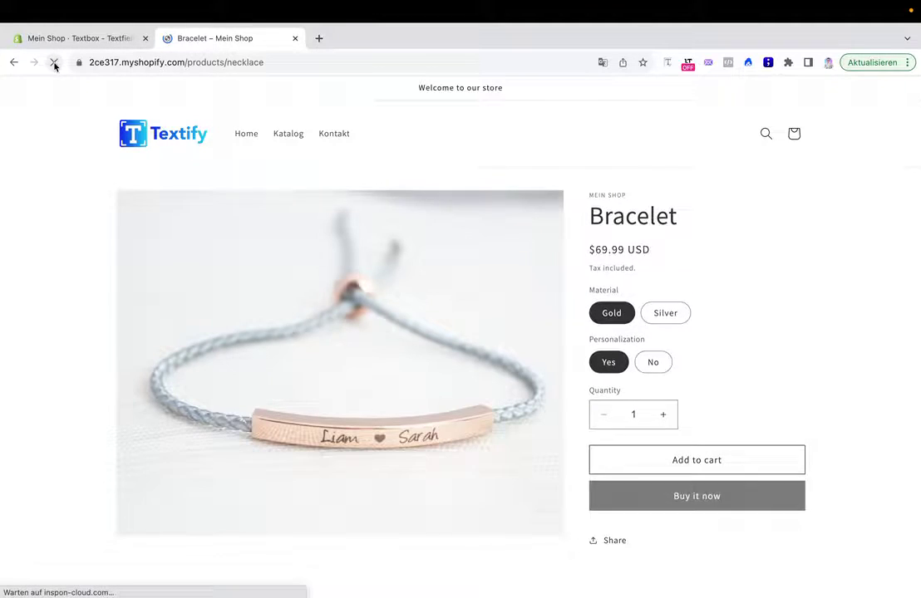
pyautogui.click(112, 39)
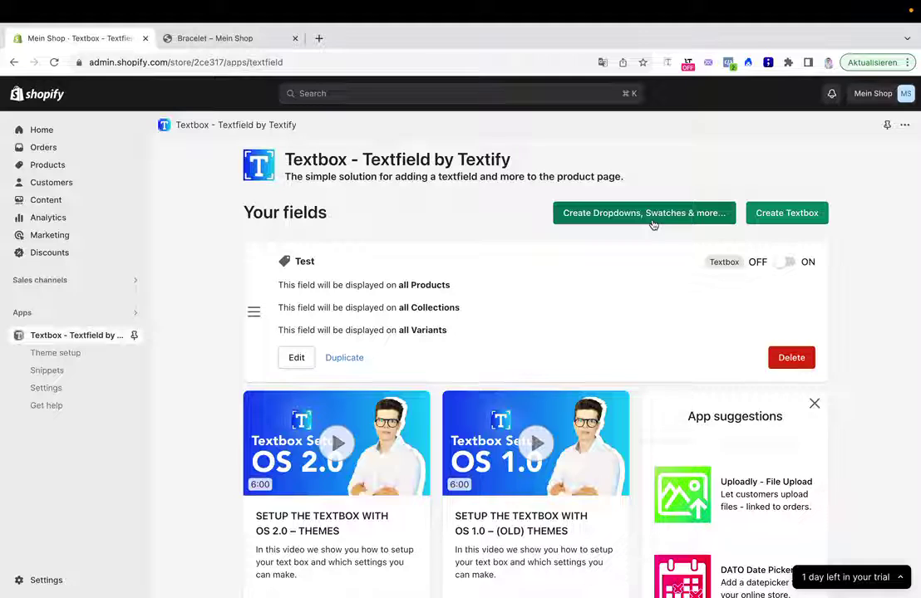
# Create a field set named 'Test 1' and add a Dropdown previewed as 'Choose a Selection:'
pyautogui.click(660, 214)
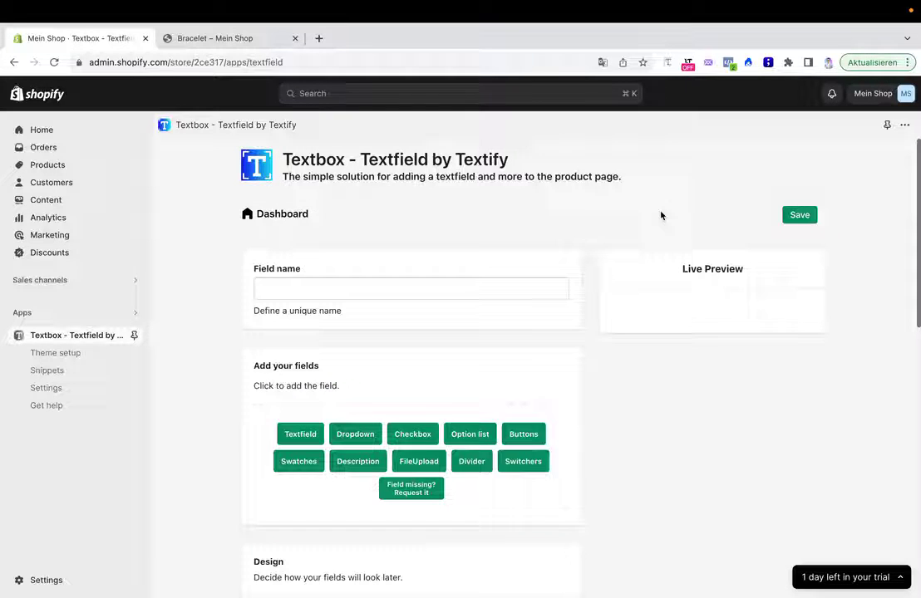
pyautogui.click(447, 292)
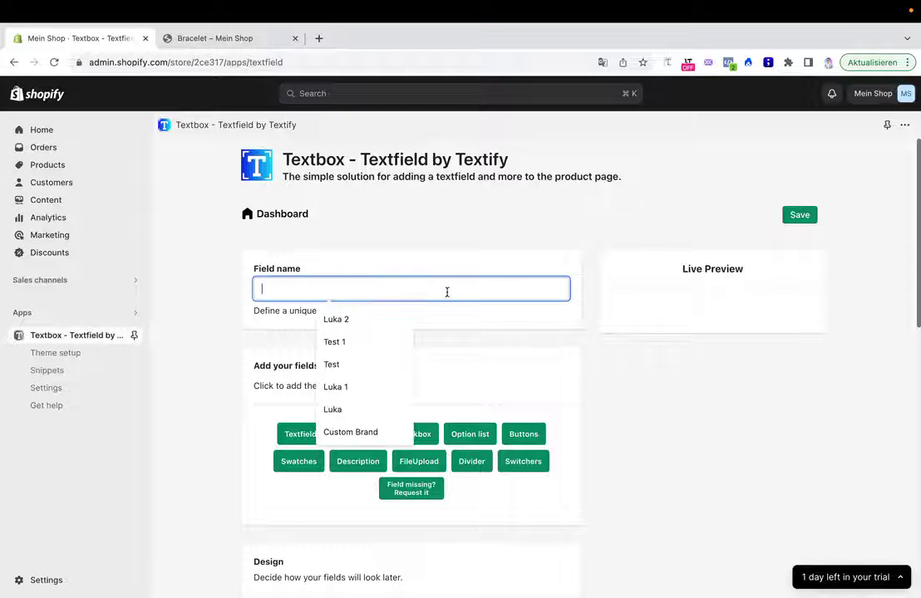
pyautogui.write('Test 1')
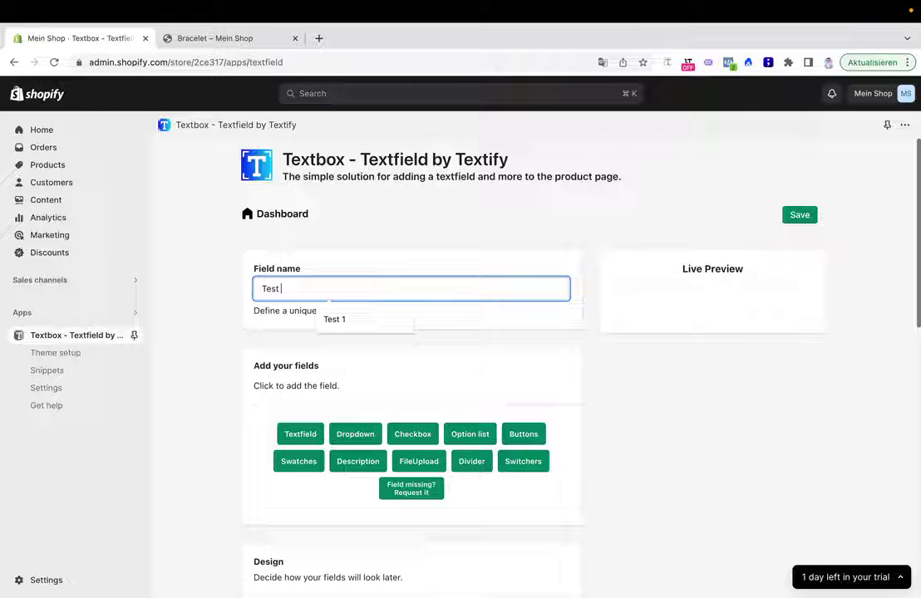
pyautogui.click(502, 238)
pyautogui.scroll(-3, 502, 238)
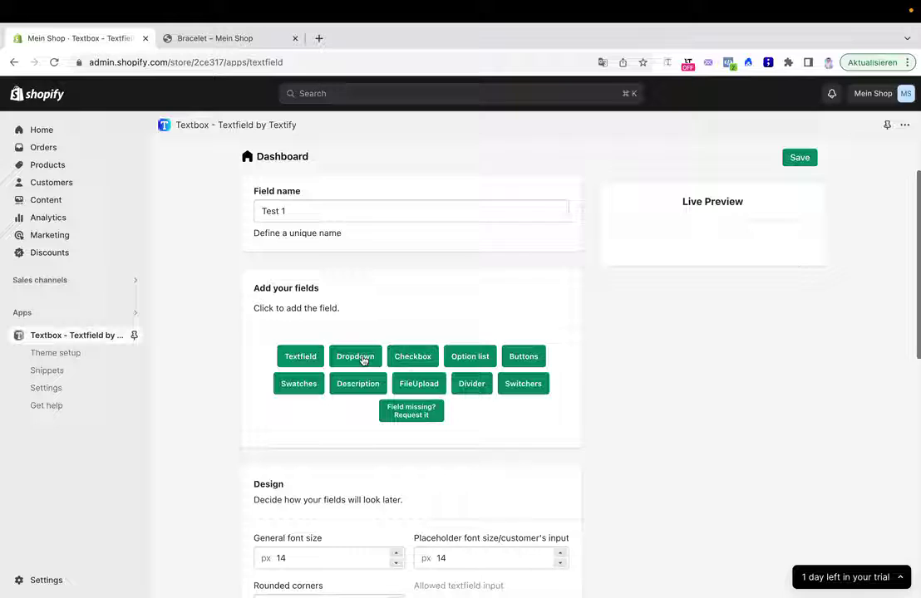
pyautogui.click(362, 361)
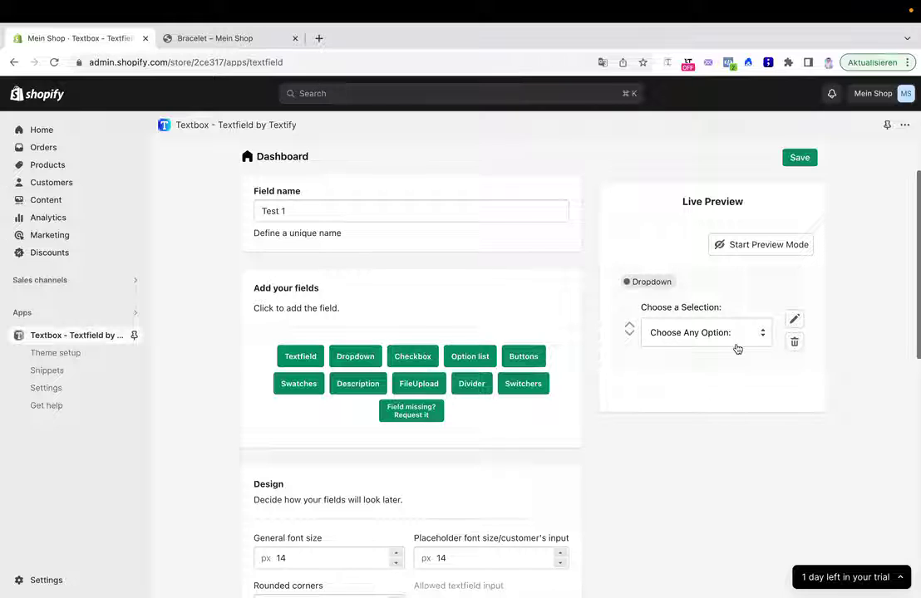
# Replace the dropdown's Value1 with M and add values L and XL
pyautogui.click(795, 320)
pyautogui.scroll(-1, 571, 412)
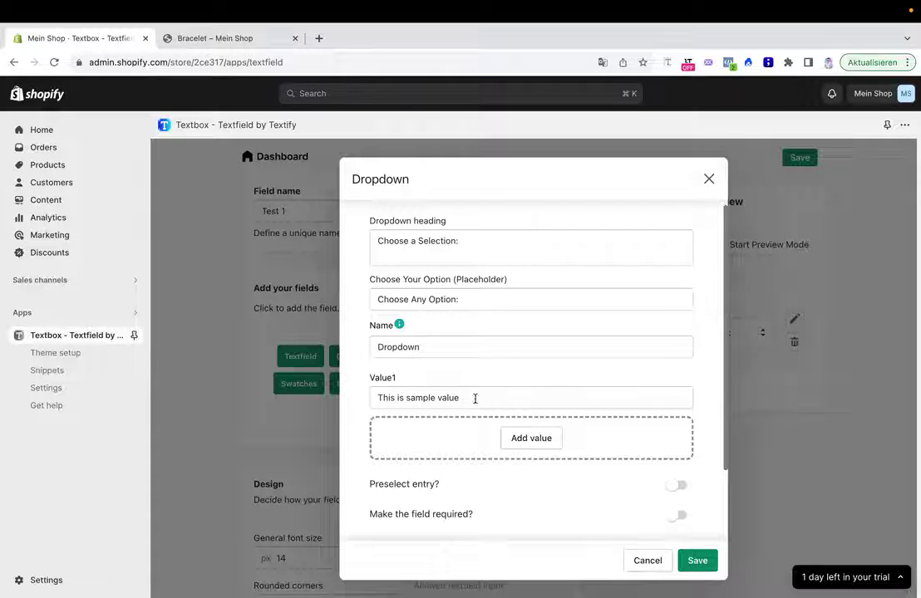
pyautogui.moveTo(476, 397); pyautogui.dragTo(340, 403)
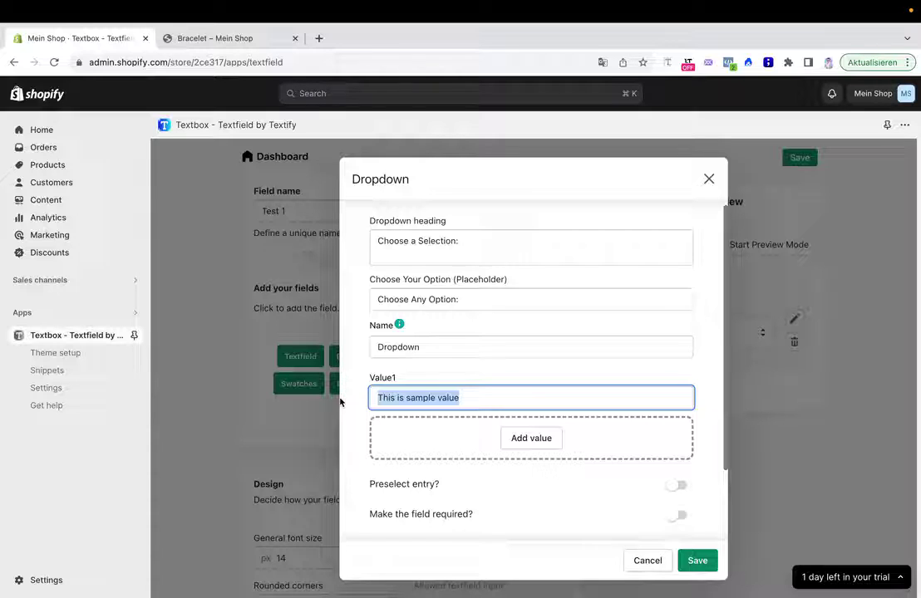
pyautogui.write('M')
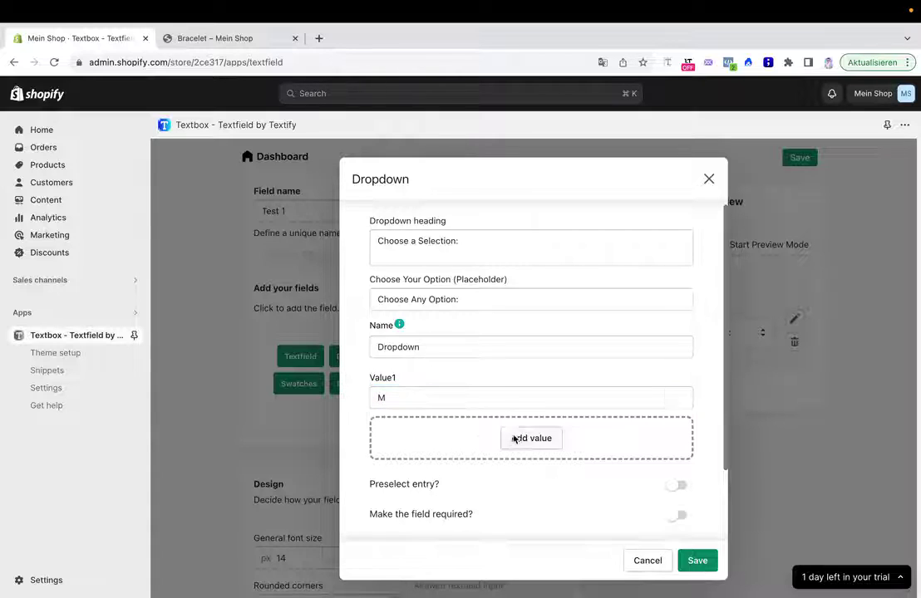
pyautogui.click(514, 438)
pyautogui.click(454, 443)
pyautogui.write('L')
pyautogui.click(526, 490)
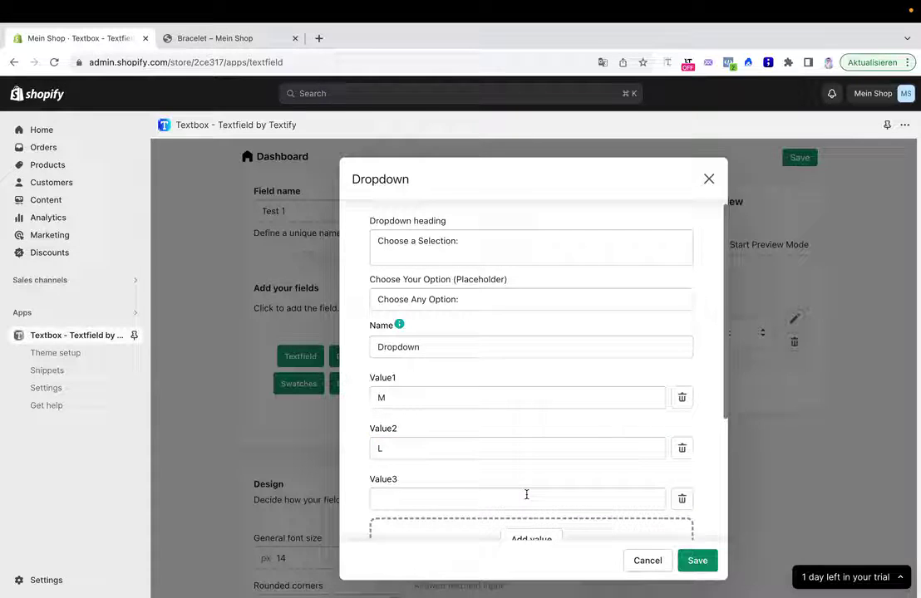
pyautogui.click(468, 499)
pyautogui.write('XL')
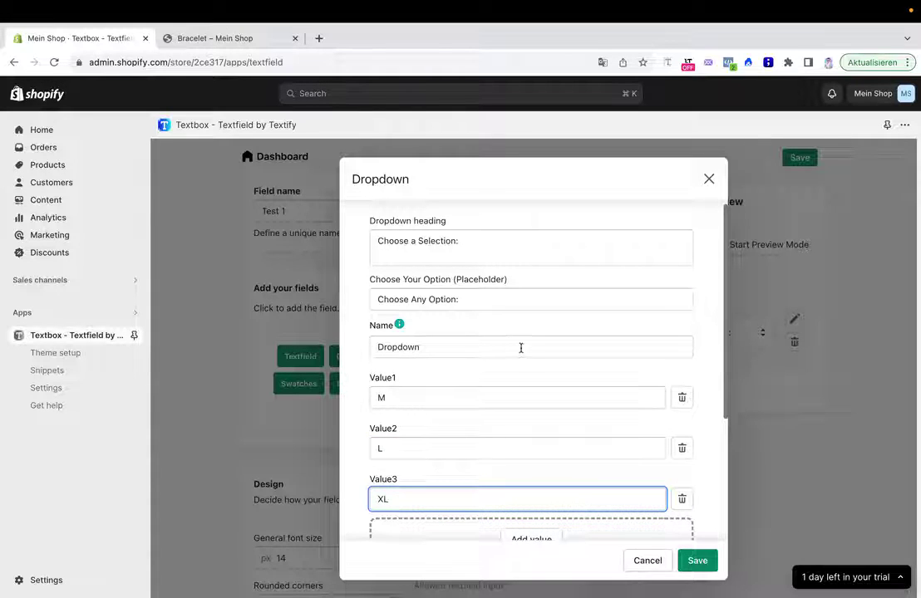
pyautogui.click(516, 381)
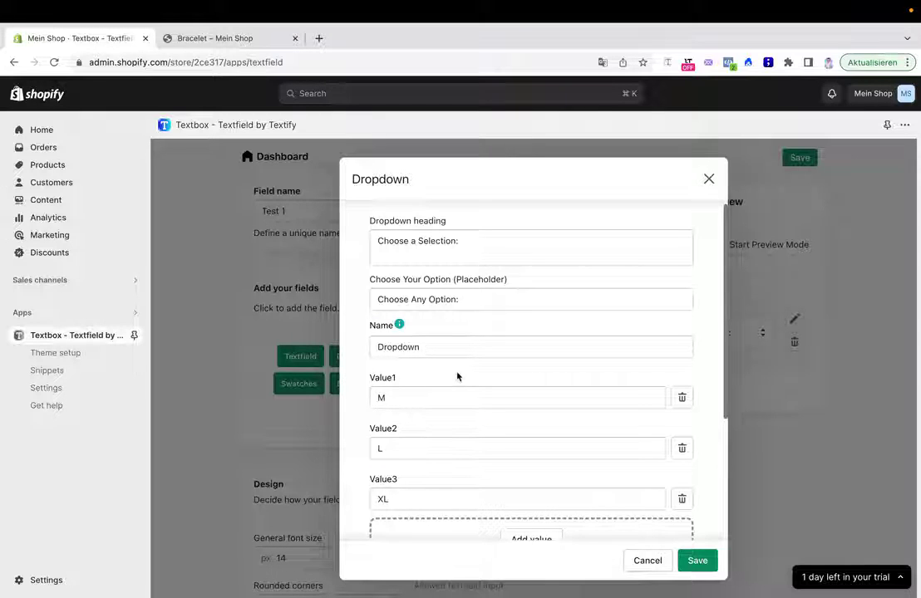
# Add a colon to the placeholder text, then save the dropdown and the Test 1 field set
pyautogui.moveTo(399, 325)
pyautogui.click(458, 299)
pyautogui.write(':')
pyautogui.scroll(-1, 477, 309)
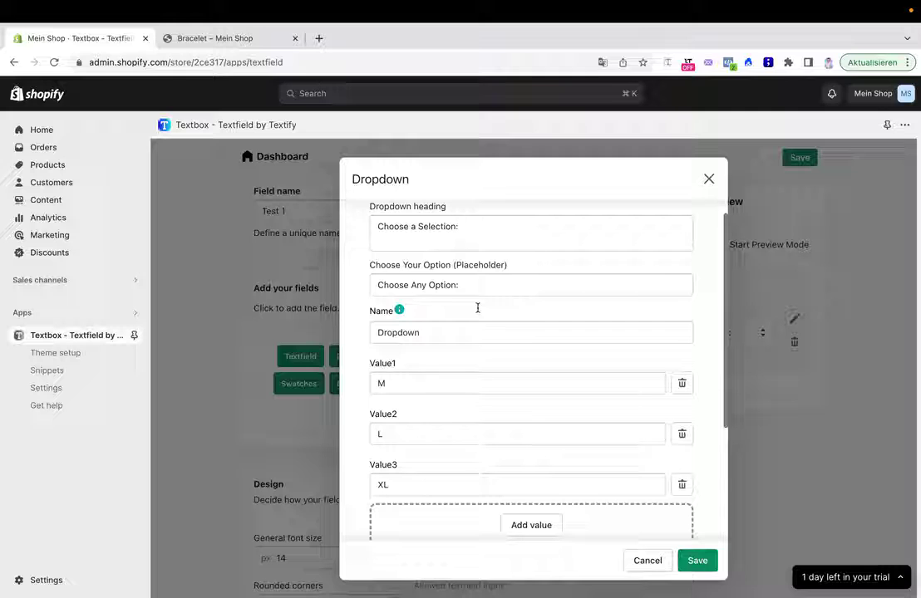
pyautogui.scroll(-5, 470, 326)
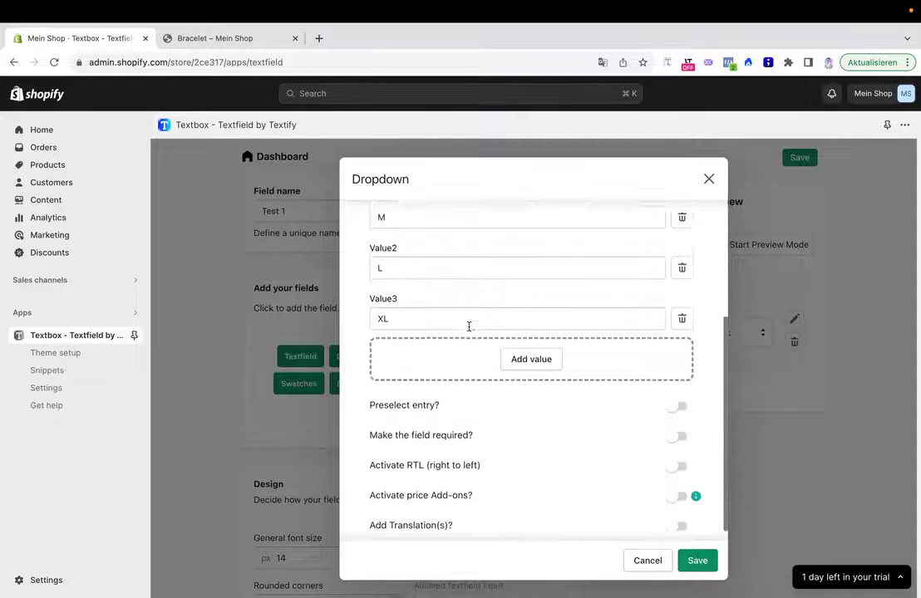
pyautogui.scroll(6, 469, 326)
pyautogui.click(698, 560)
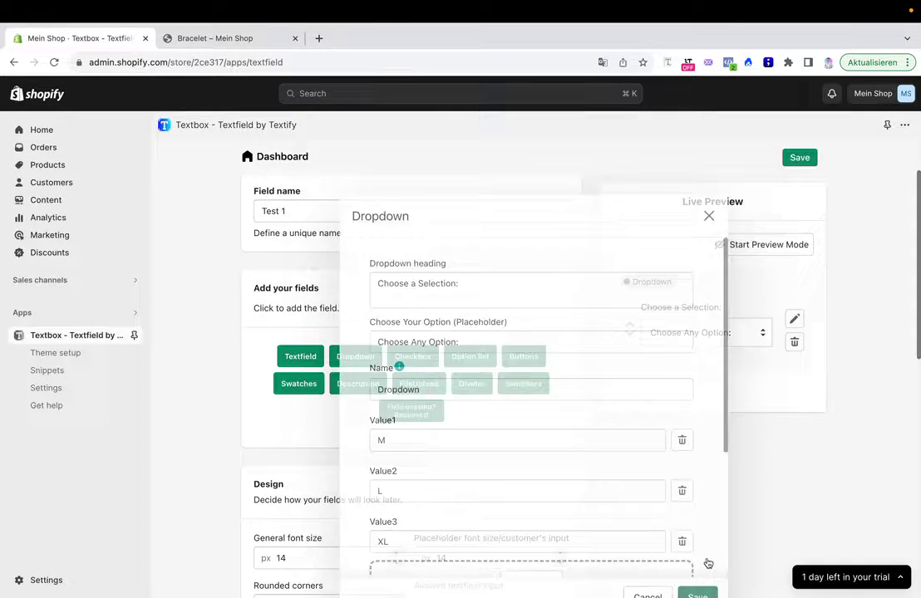
pyautogui.click(798, 158)
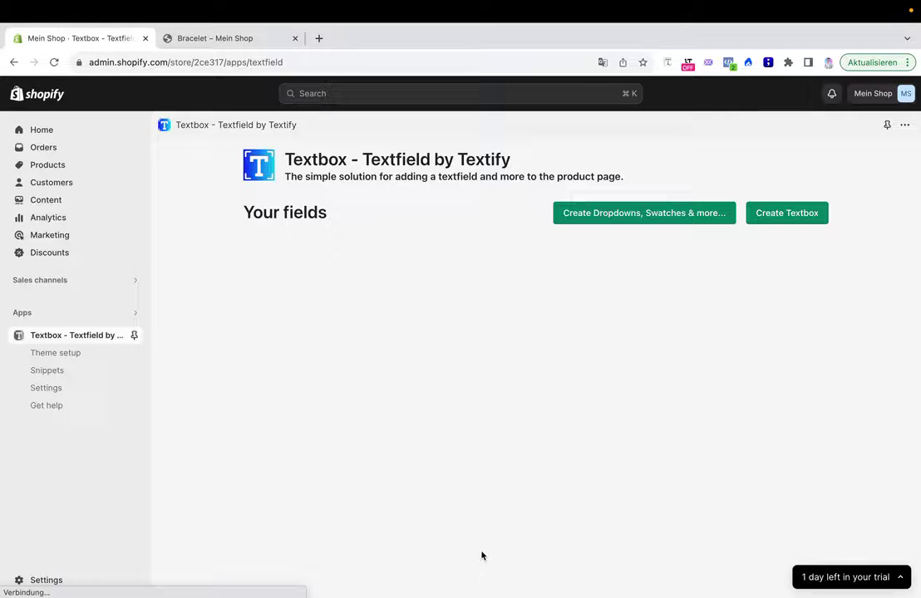
pyautogui.scroll(-2, 449, 463)
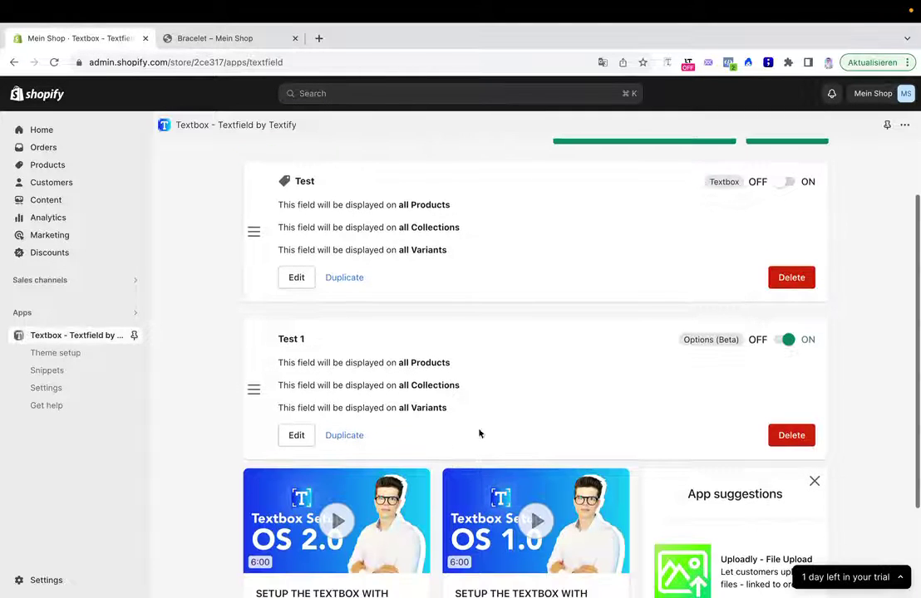
# Reload the Bracelet page and open the Choose a Selection dropdown to check options M, L and XL
pyautogui.click(234, 38)
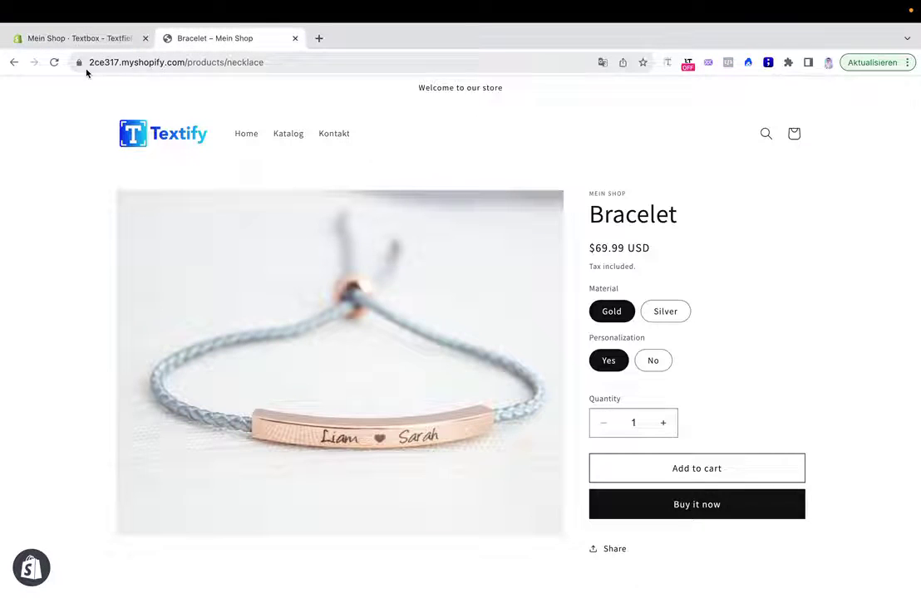
pyautogui.click(54, 62)
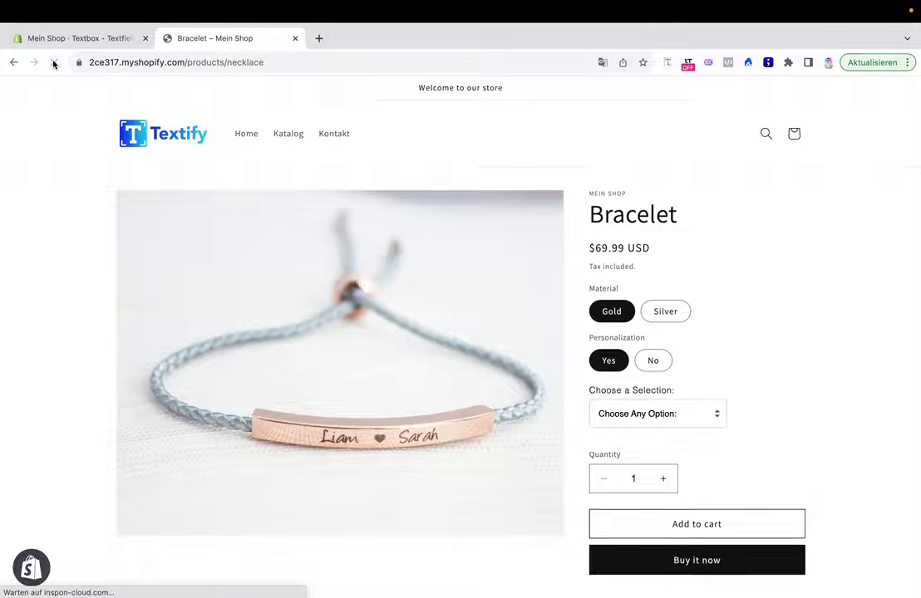
pyautogui.click(651, 414)
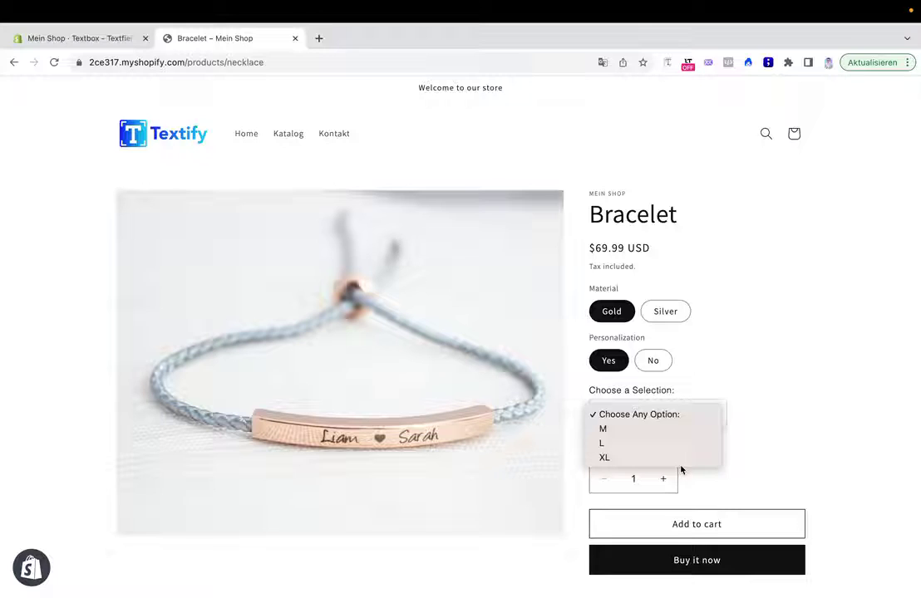
pyautogui.click(798, 414)
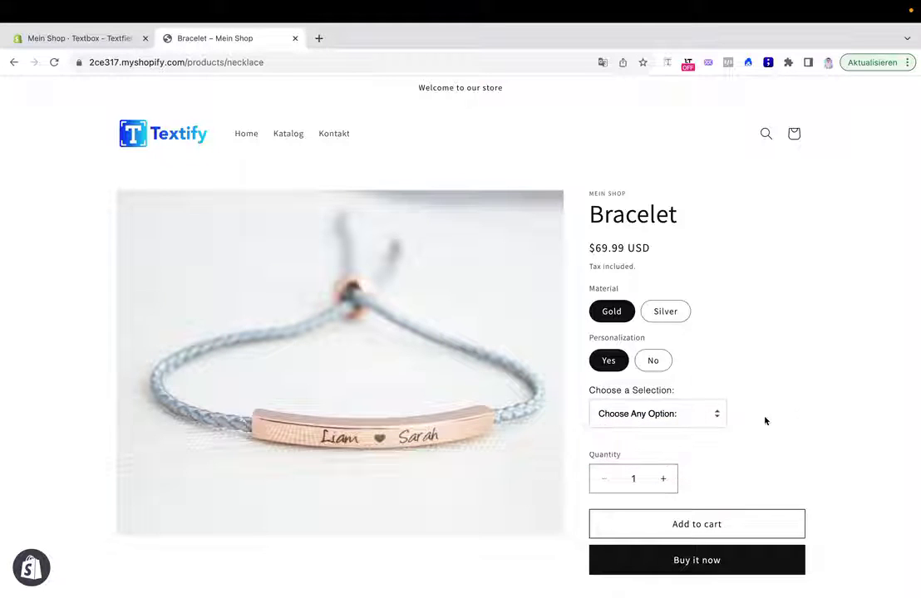
pyautogui.click(650, 418)
pyautogui.click(727, 393)
pyautogui.click(711, 422)
pyautogui.click(737, 399)
# Open the Test 1 field's dropdown settings in the app admin
pyautogui.click(111, 42)
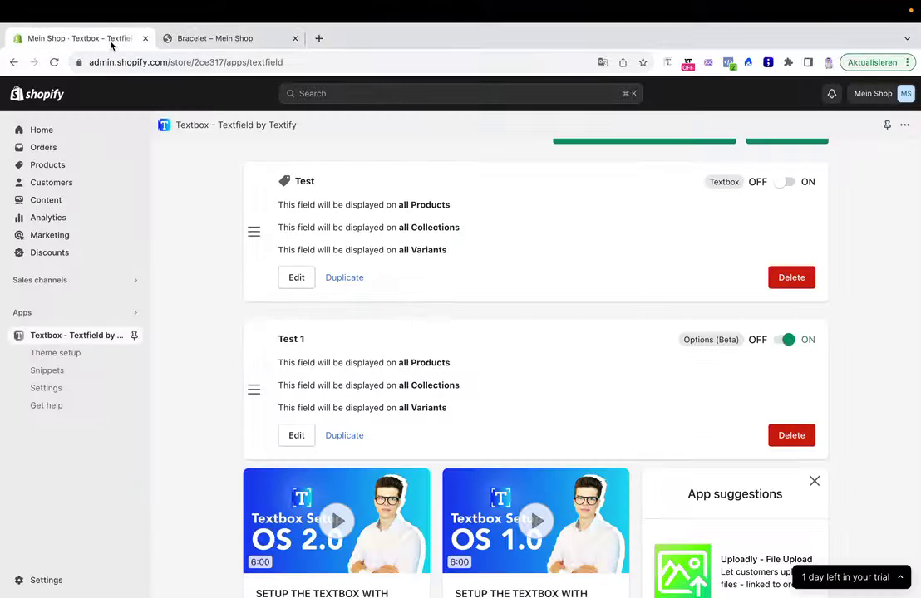
pyautogui.click(297, 435)
pyautogui.scroll(-5, 383, 479)
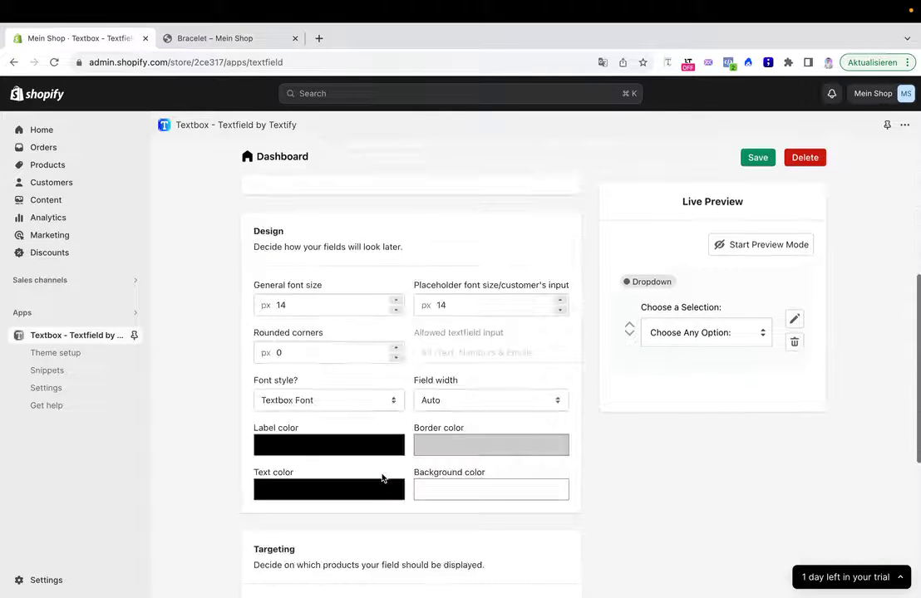
pyautogui.click(795, 320)
pyautogui.scroll(-2, 582, 387)
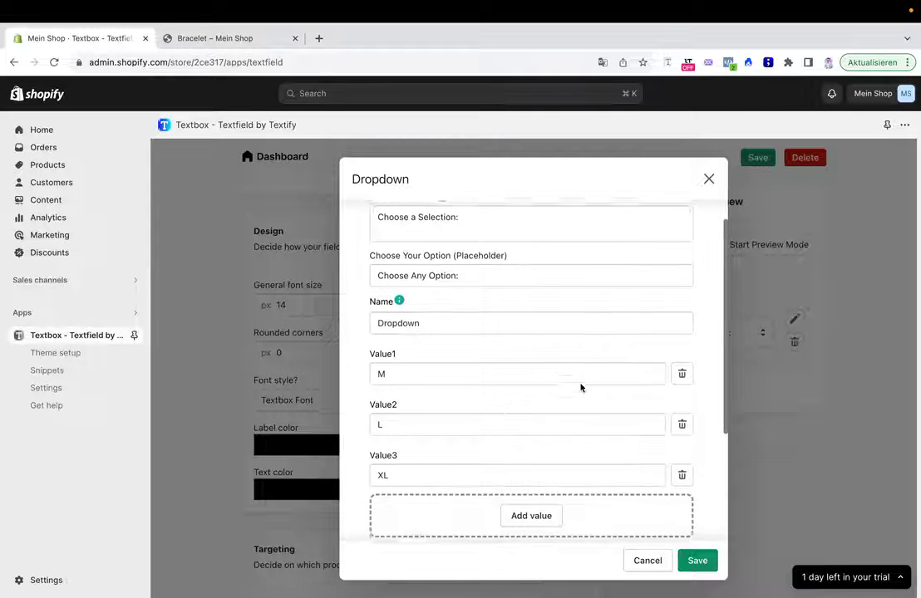
pyautogui.scroll(2, 581, 387)
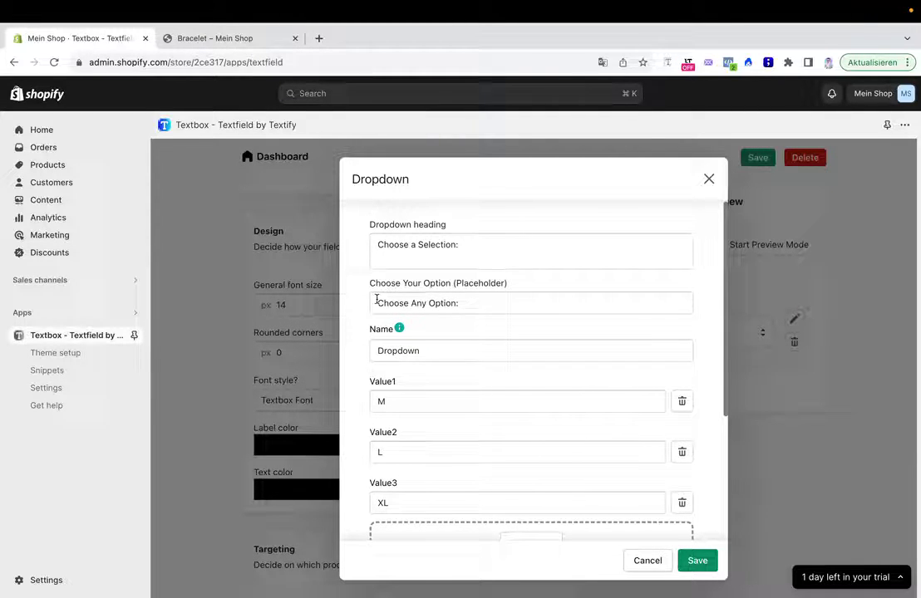
pyautogui.click(215, 38)
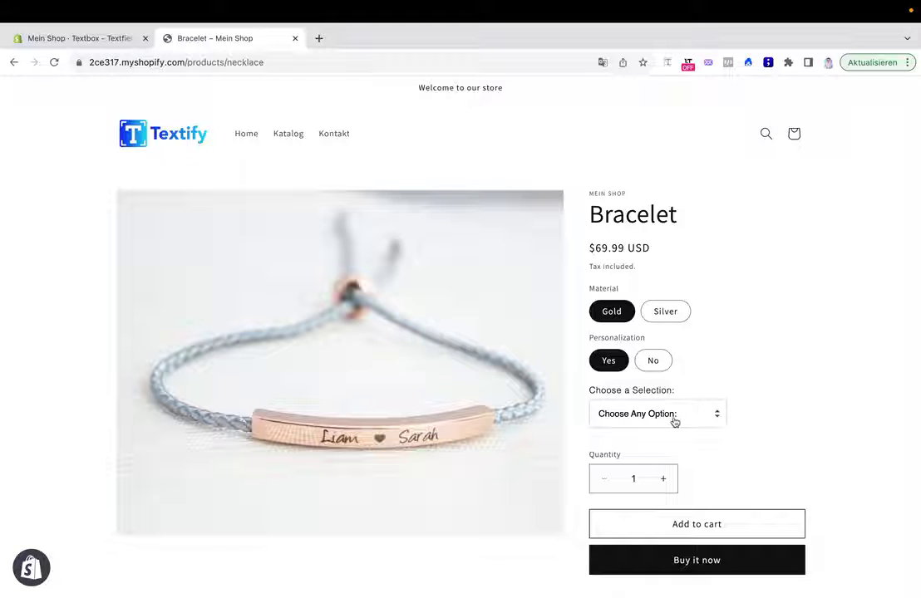
pyautogui.click(93, 36)
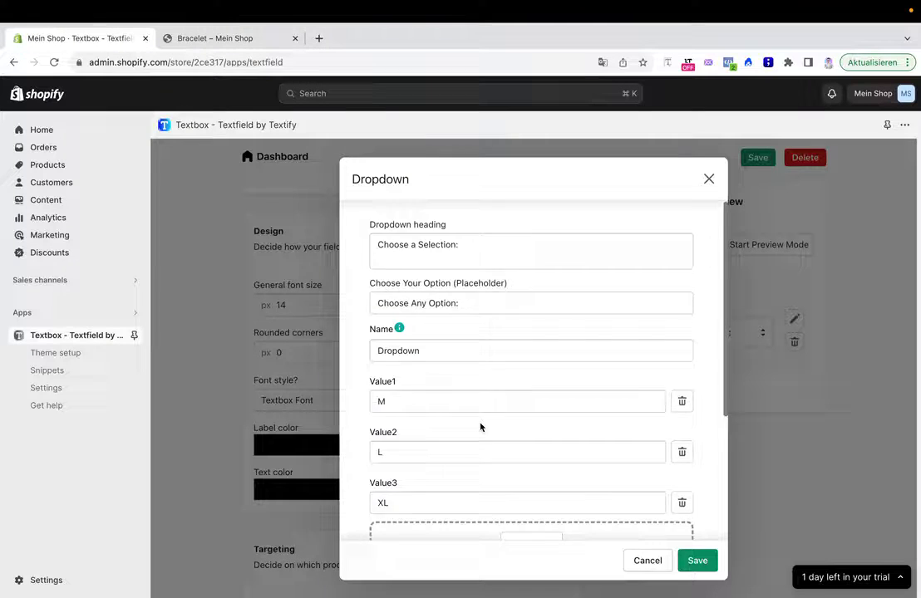
pyautogui.scroll(-4, 481, 428)
# Enable Preselect entry with M as the default, then save the Test 1 field
pyautogui.click(681, 440)
pyautogui.scroll(-1, 680, 443)
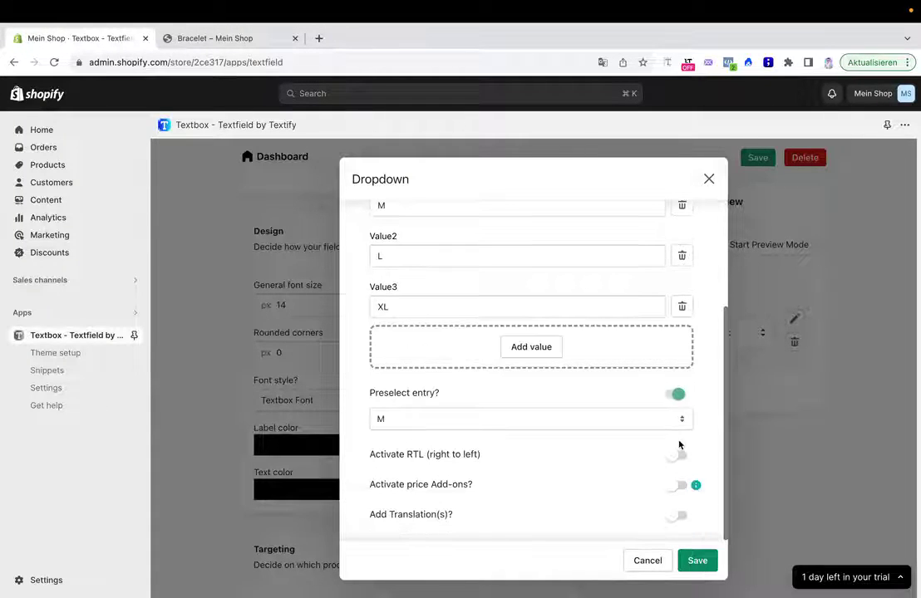
pyautogui.scroll(3, 467, 296)
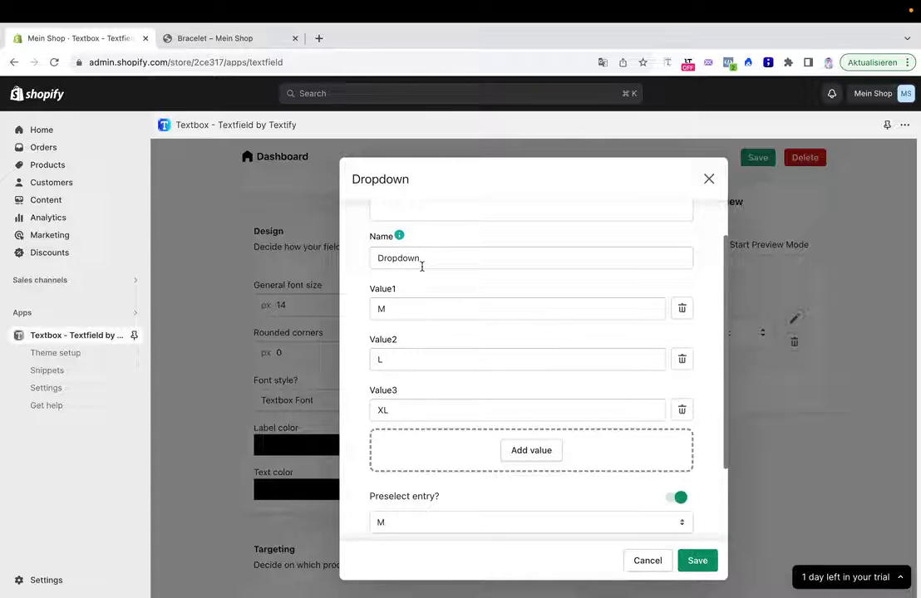
pyautogui.scroll(-3, 459, 309)
pyautogui.click(394, 431)
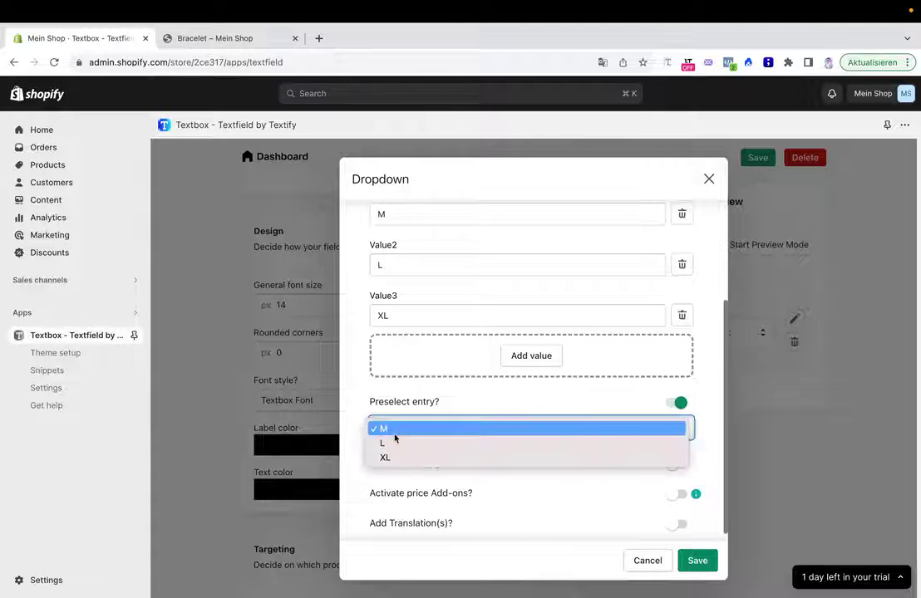
pyautogui.click(395, 442)
pyautogui.click(402, 437)
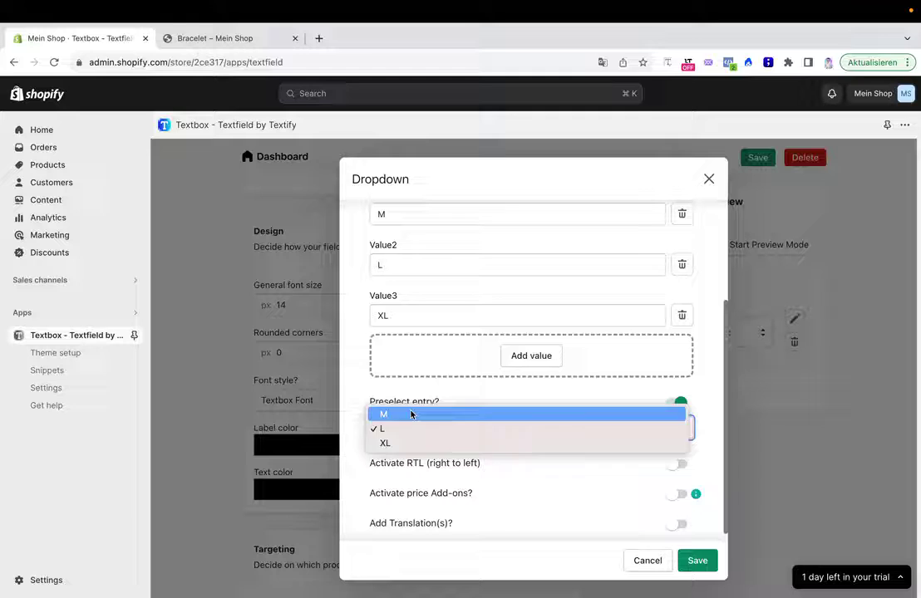
pyautogui.click(410, 414)
pyautogui.click(701, 563)
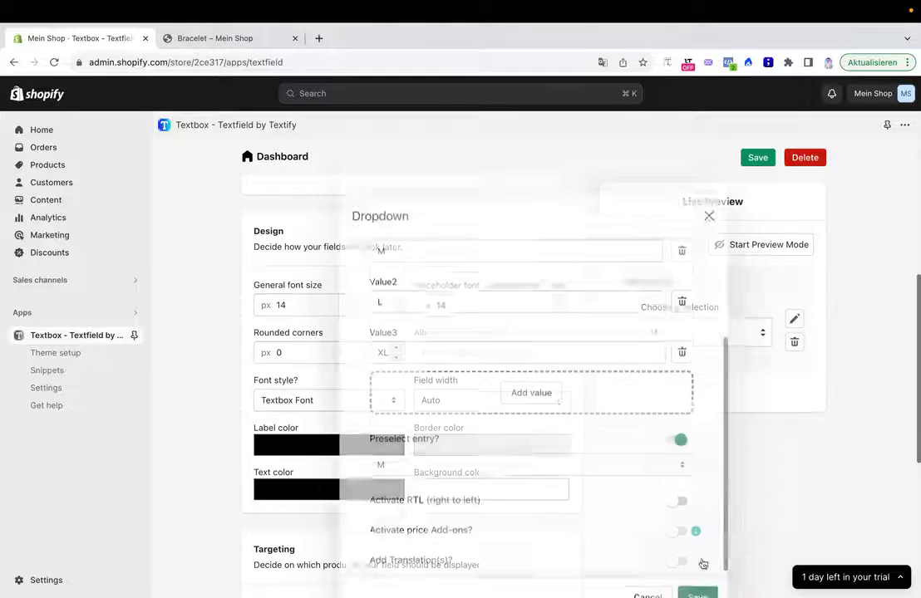
pyautogui.click(753, 159)
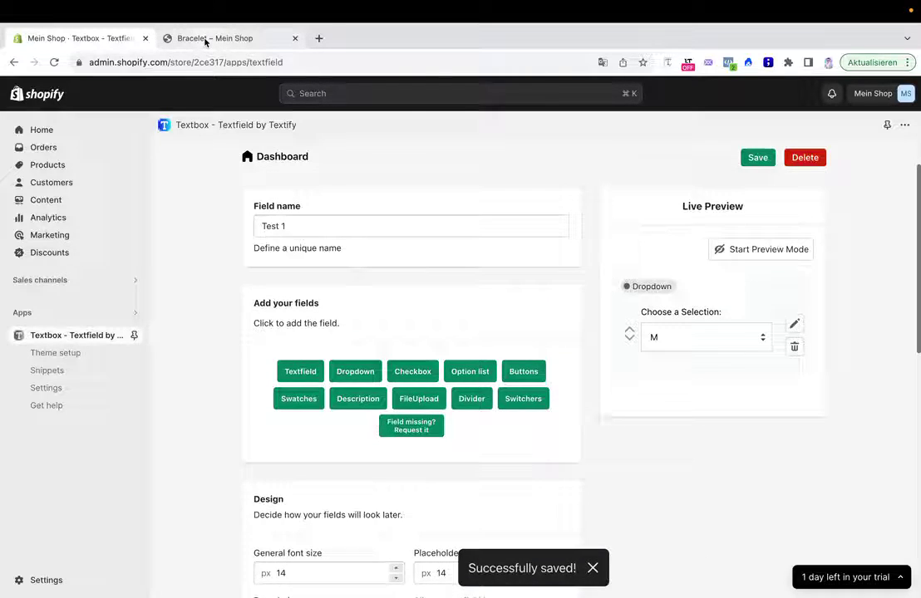
# Reload the Bracelet page and confirm the Choose a Selection dropdown shows M preselected
pyautogui.click(206, 39)
pyautogui.click(54, 62)
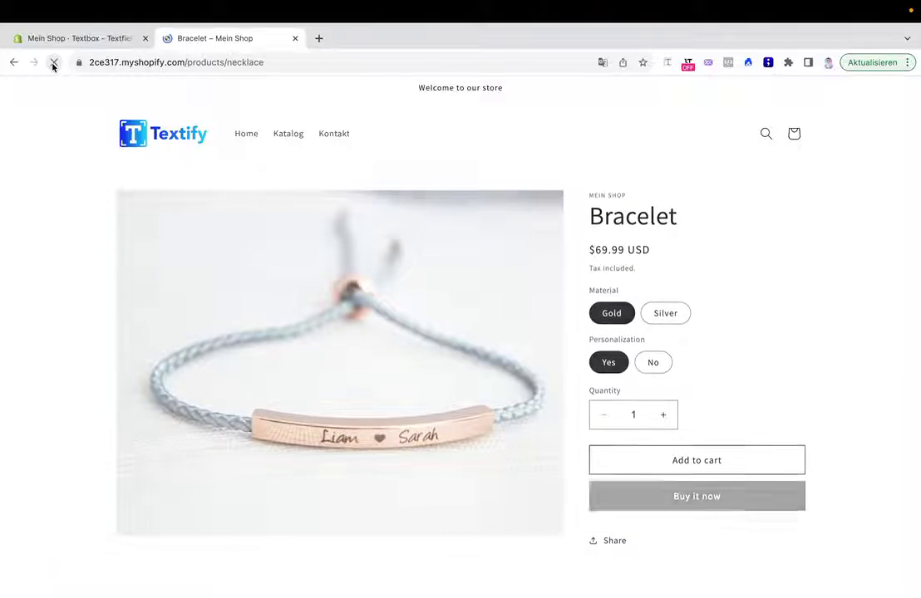
pyautogui.click(632, 416)
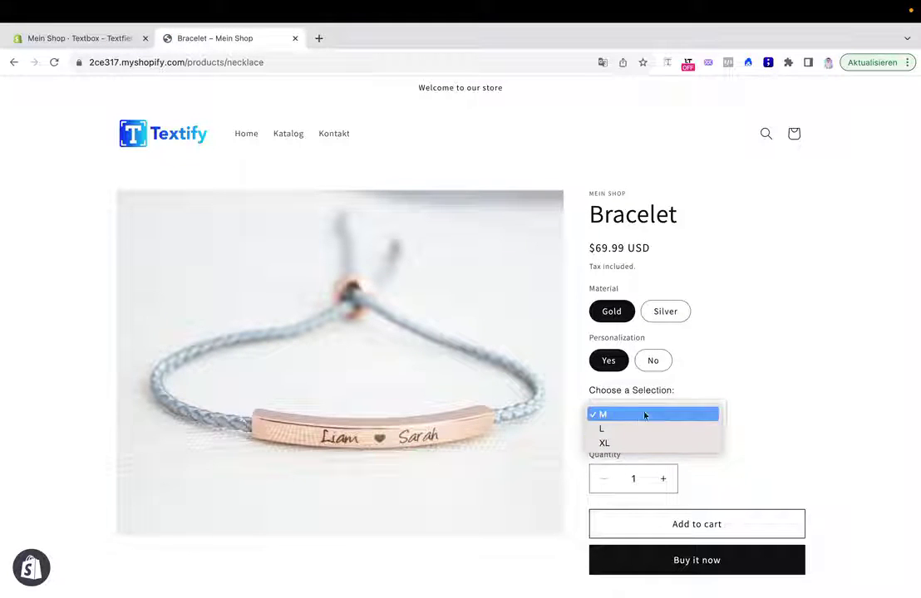
pyautogui.click(642, 414)
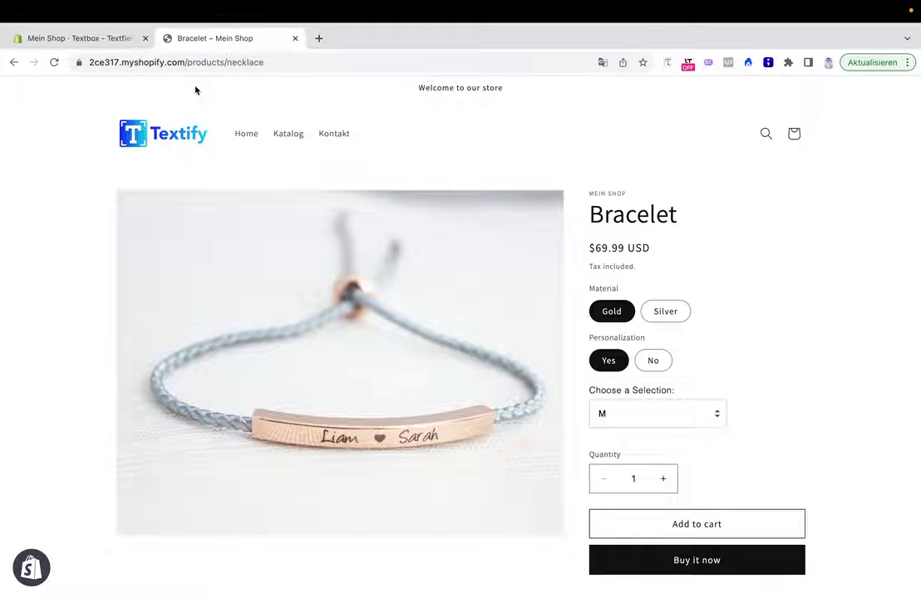
# Turn on Activate price Add-ons in the dropdown settings and start an add-on for value M
pyautogui.click(113, 40)
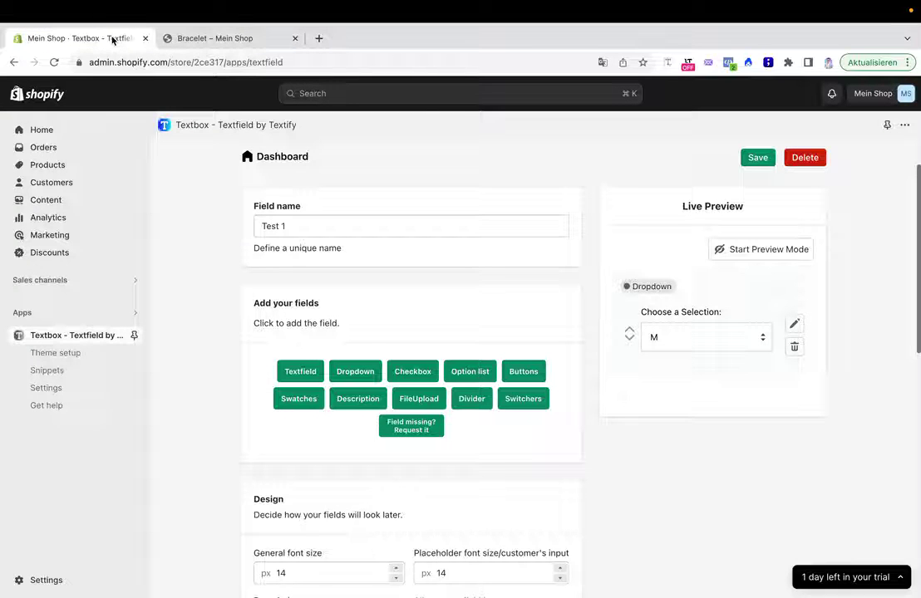
pyautogui.scroll(-5, 312, 370)
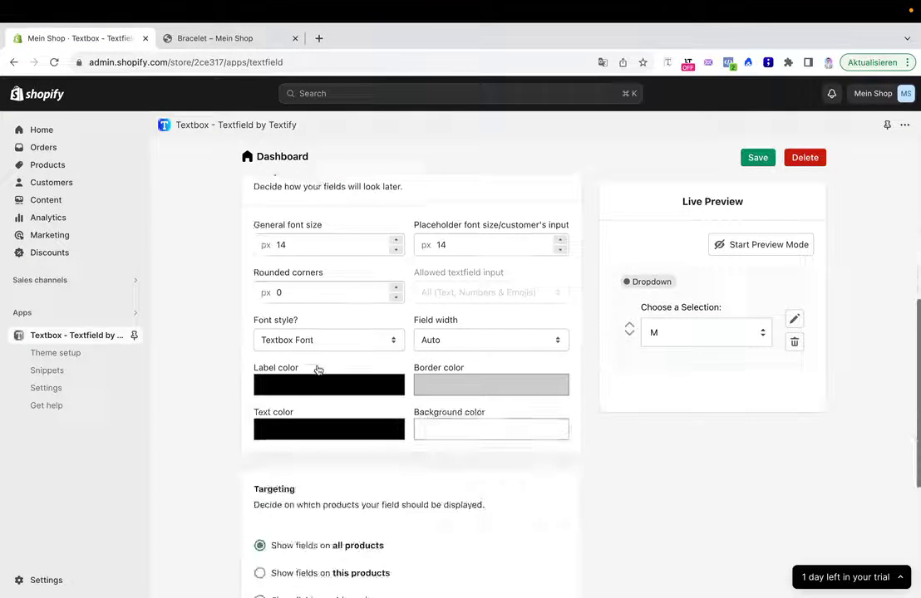
pyautogui.click(795, 321)
pyautogui.scroll(-3, 573, 344)
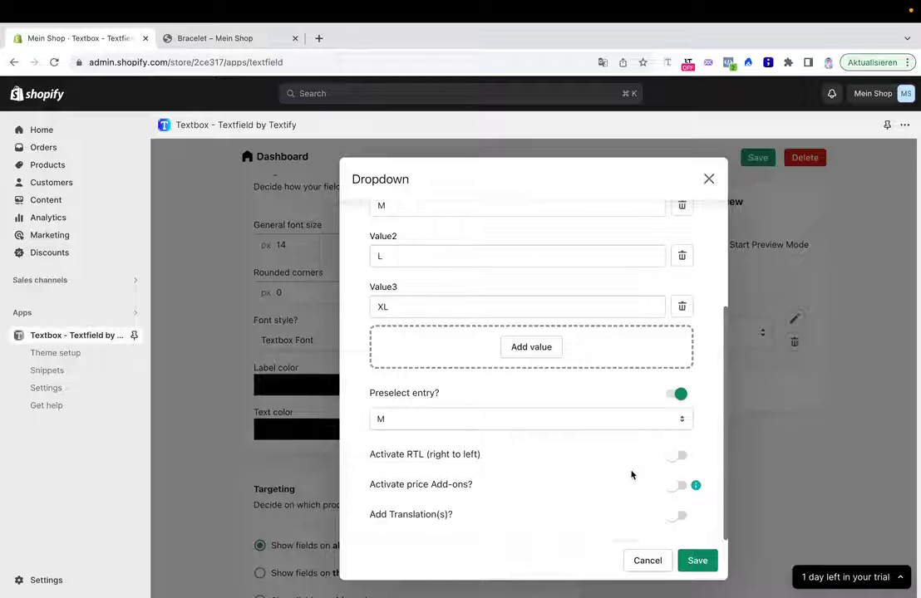
pyautogui.click(673, 486)
pyautogui.scroll(-1, 672, 489)
pyautogui.scroll(-1, 672, 489)
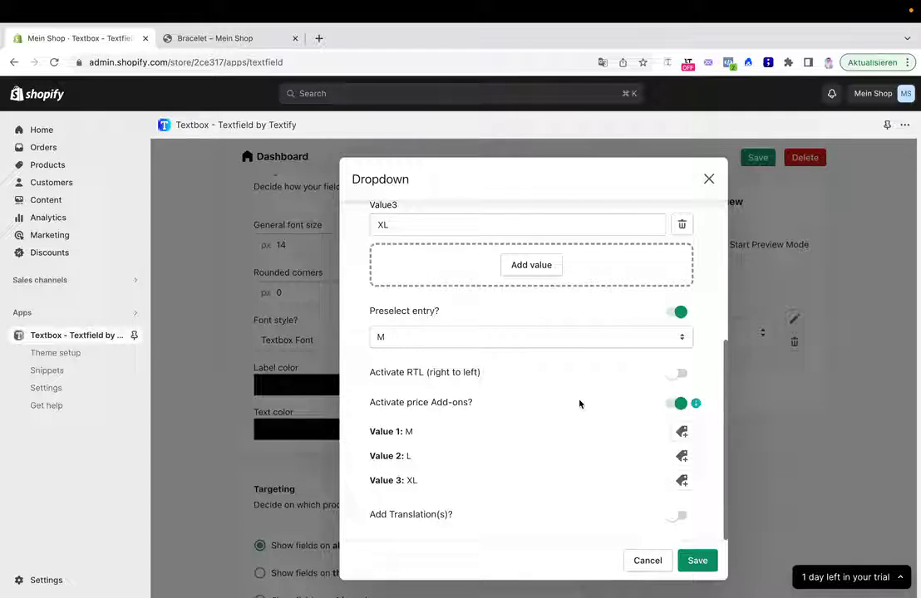
pyautogui.click(683, 433)
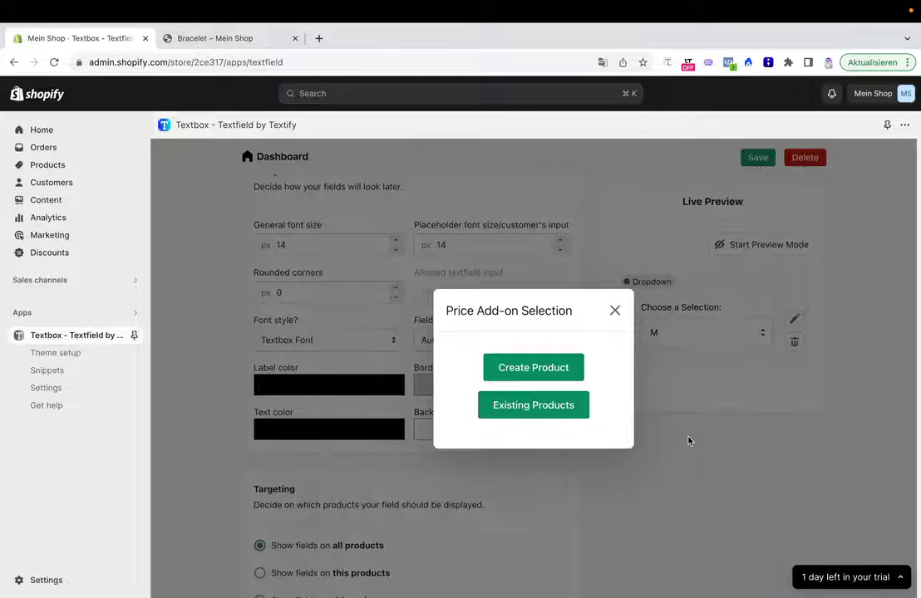
# Create a €10.00 price add-on for size M with variant title M
pyautogui.click(554, 378)
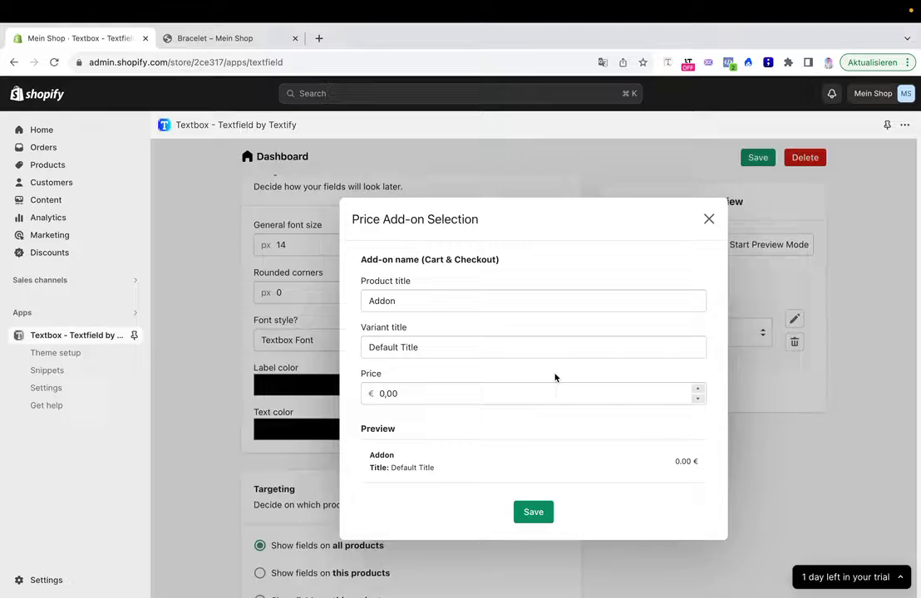
pyautogui.click(425, 343)
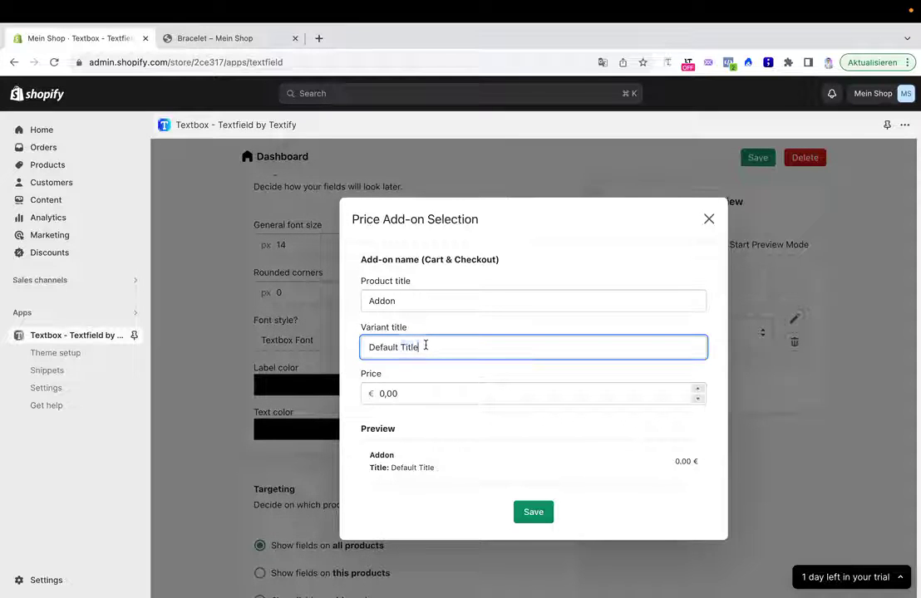
pyautogui.press('super+a')
pyautogui.write('M')
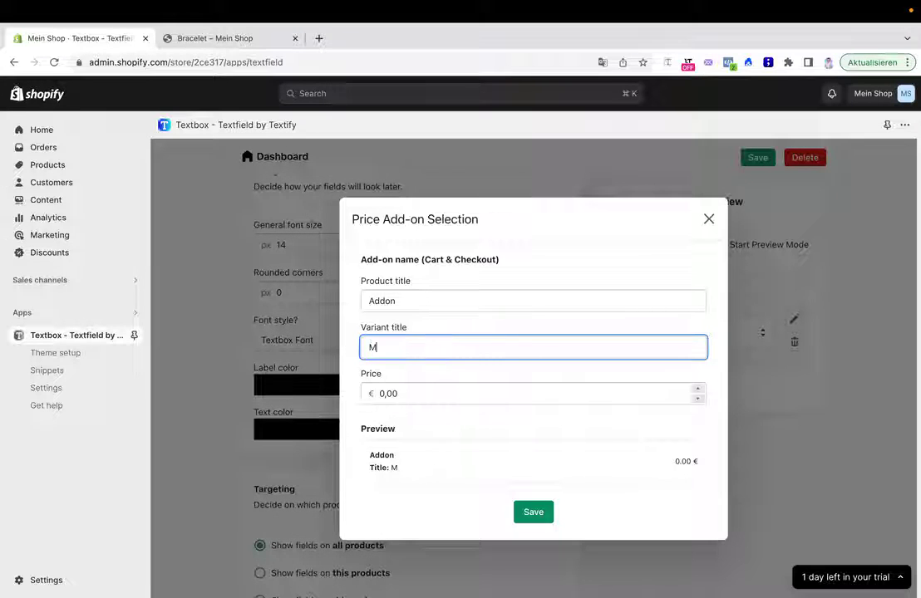
pyautogui.click(443, 379)
pyautogui.click(448, 391)
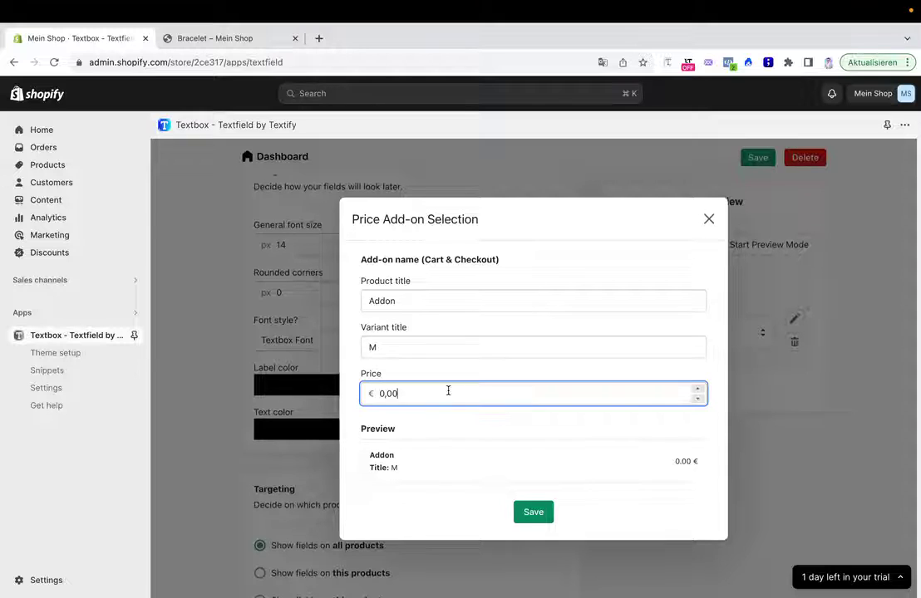
pyautogui.press('super+a')
pyautogui.write('1,00')
pyautogui.click(515, 511)
# Save the dropdown and field settings, then reload the Bracelet page showing the +$10,00 M option
pyautogui.scroll(-3, 593, 454)
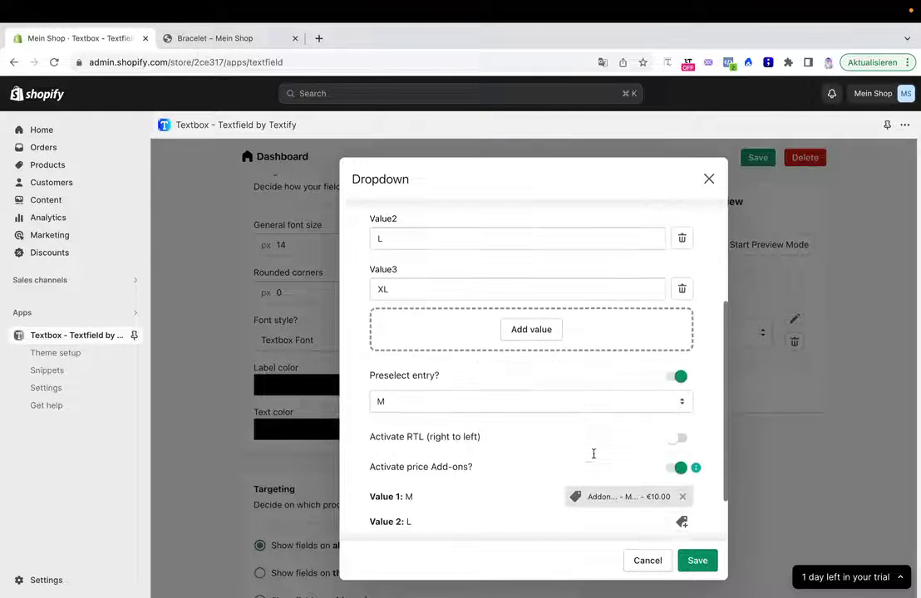
pyautogui.scroll(-1, 610, 487)
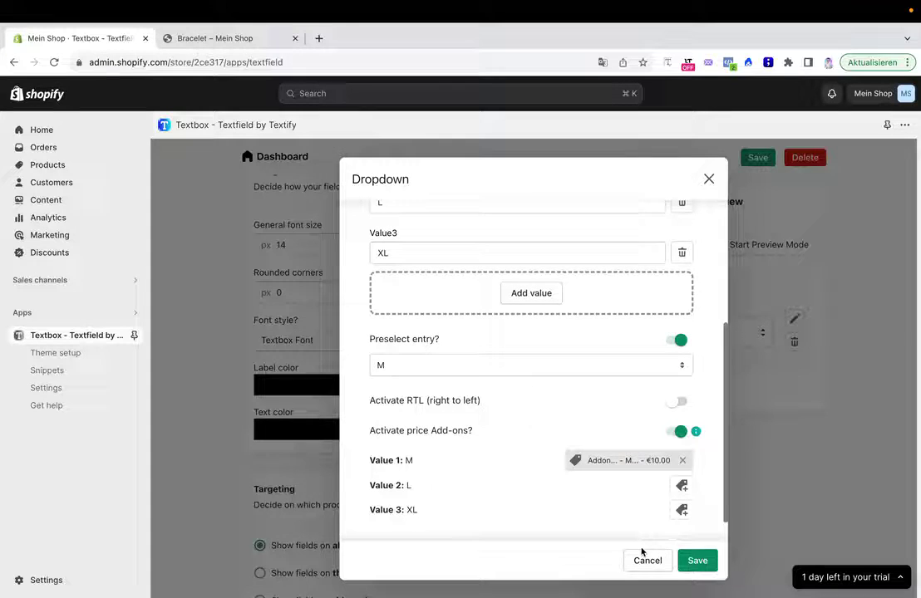
pyautogui.click(715, 567)
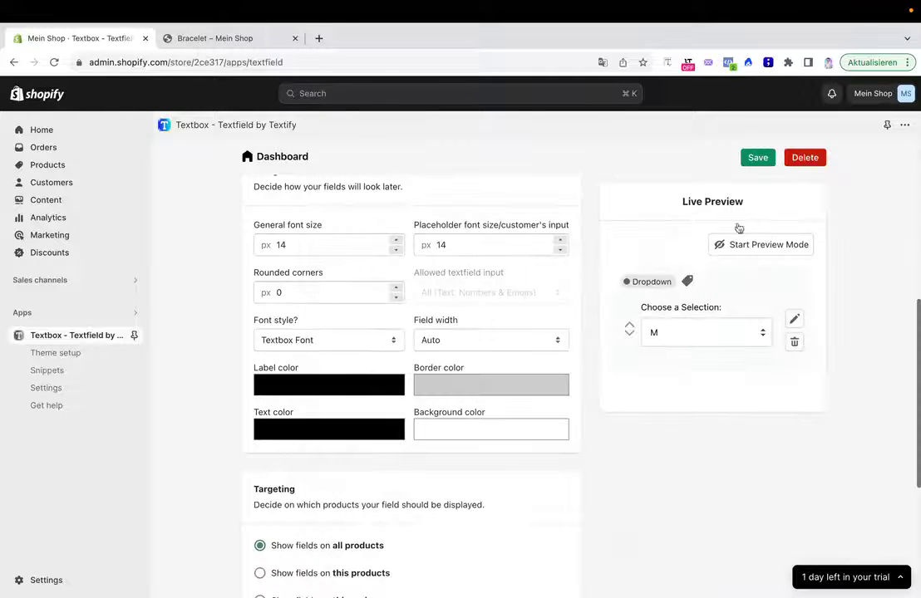
pyautogui.click(757, 163)
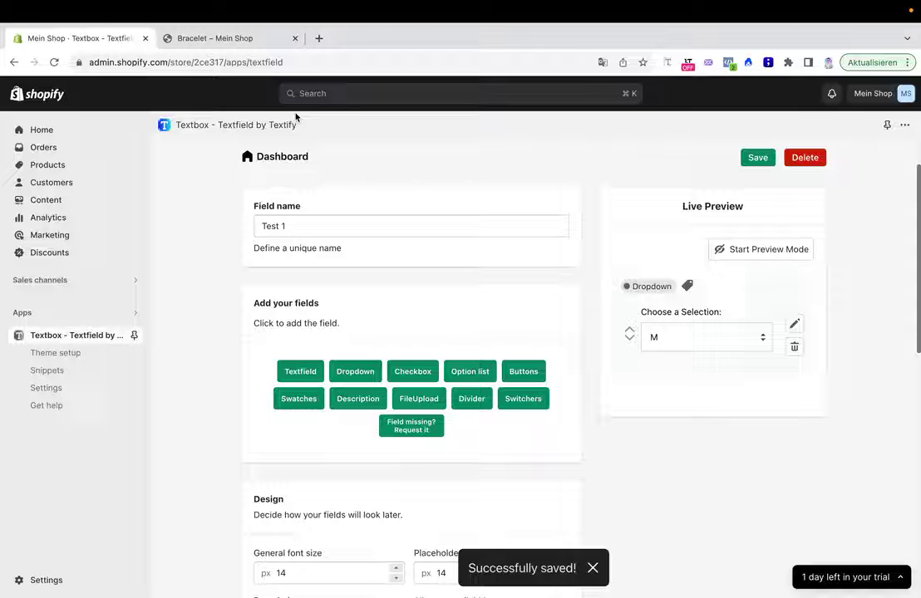
pyautogui.click(261, 35)
pyautogui.click(54, 63)
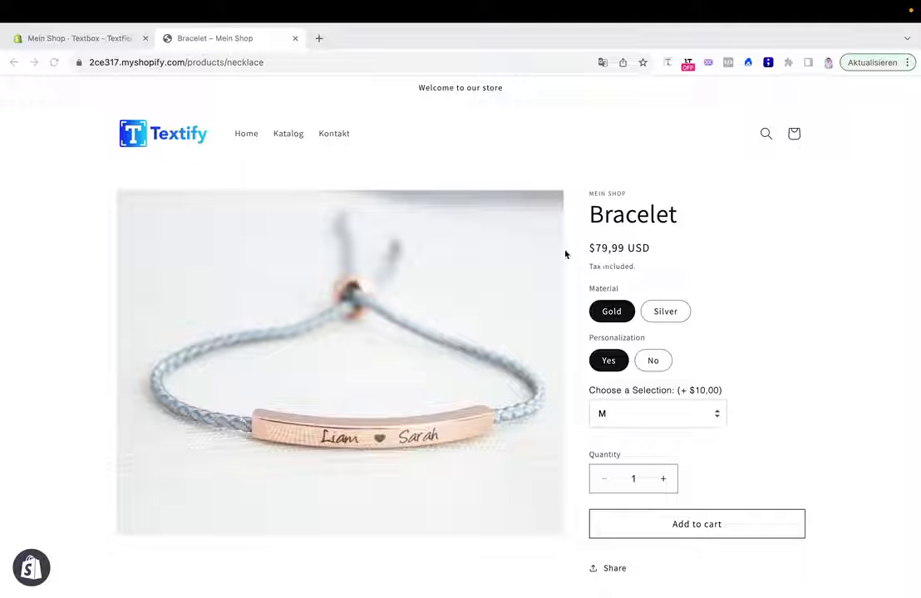
# Compare the Bracelet price for sizes L, XL and M, confirming only M adds $10
pyautogui.click(690, 414)
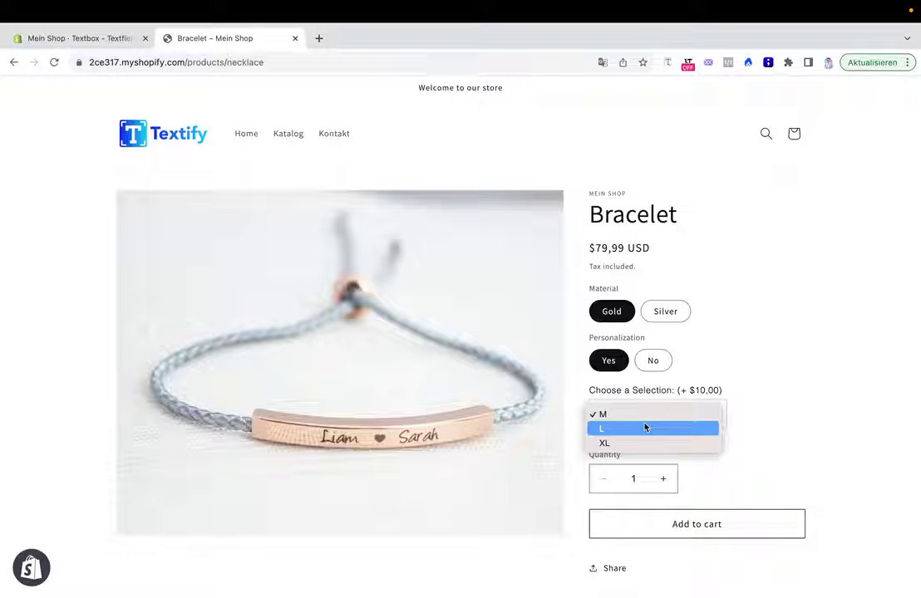
pyautogui.click(647, 434)
pyautogui.click(656, 412)
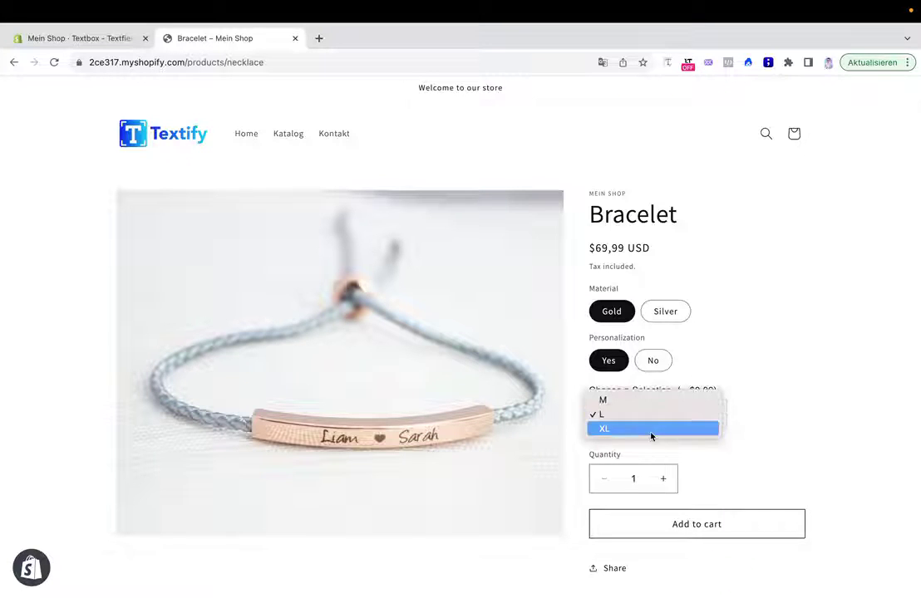
pyautogui.click(635, 340)
pyautogui.press('Down')
pyautogui.click(686, 423)
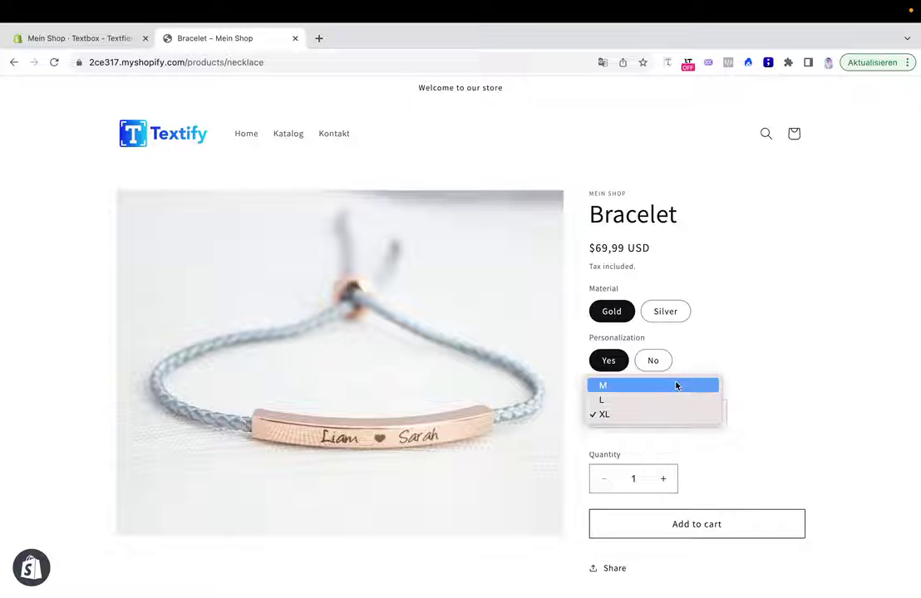
pyautogui.click(678, 384)
# Back in the Textbox admin, open the Test 1 size dropdown's settings
pyautogui.click(125, 41)
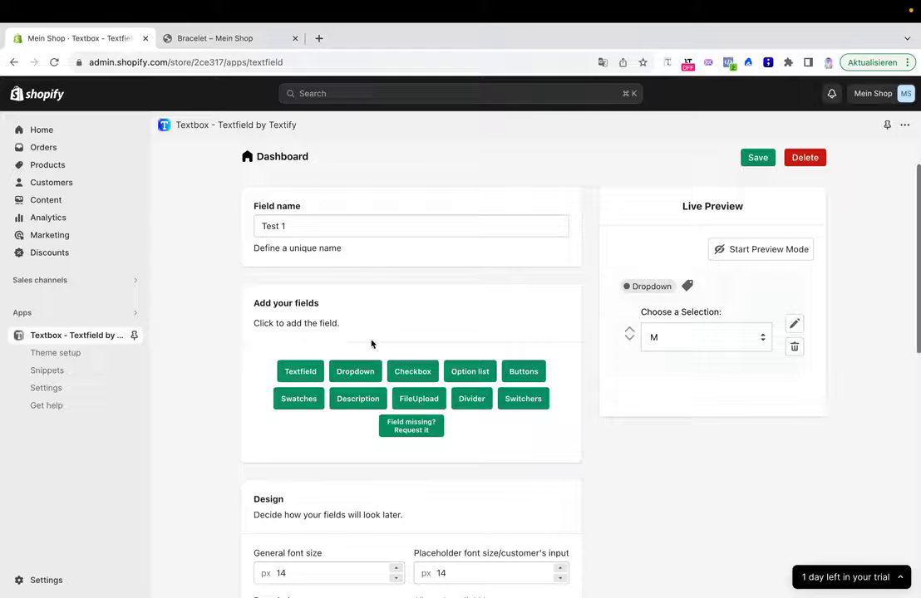
pyautogui.scroll(-3, 516, 401)
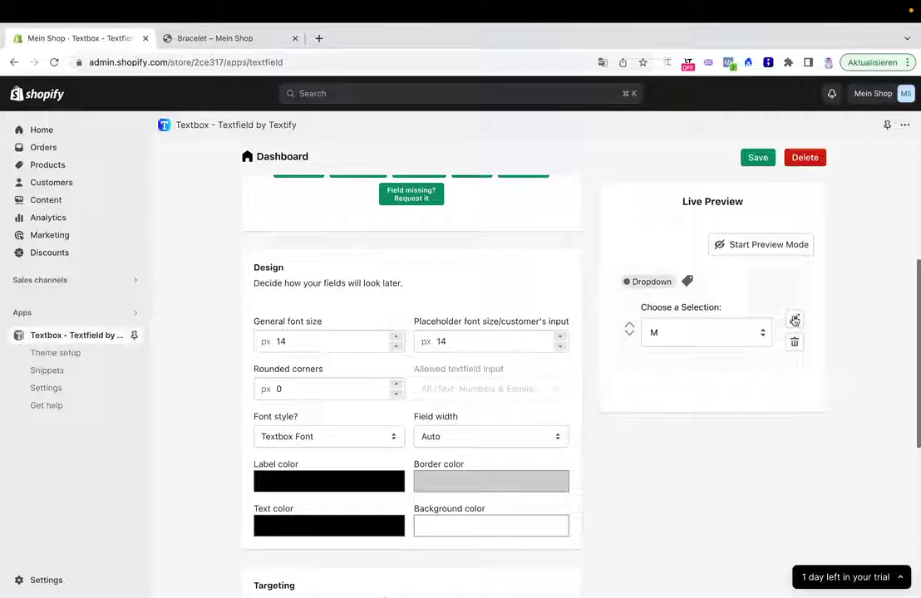
pyautogui.click(793, 320)
pyautogui.scroll(-5, 561, 413)
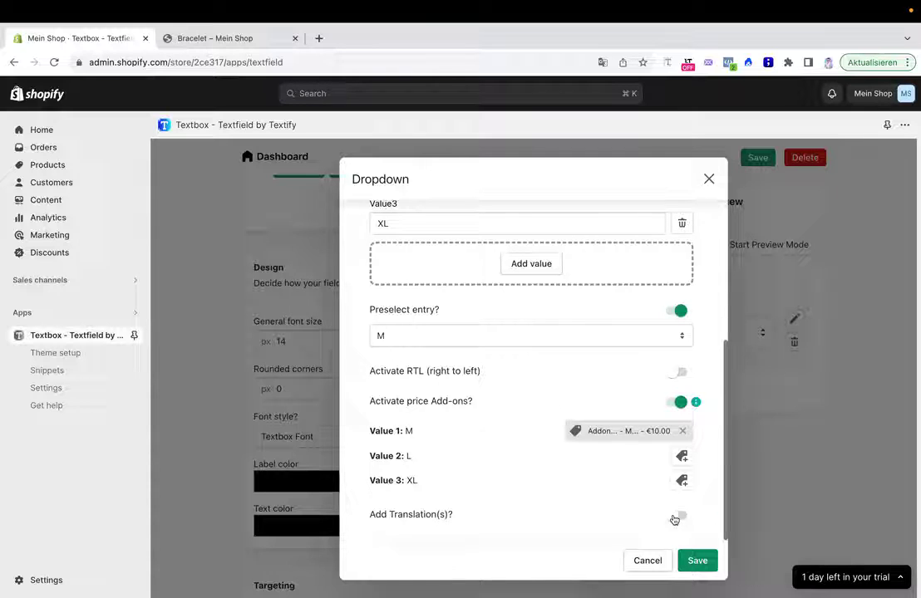
# Switch off Activate price Add-ons and Add Translation(s) for the dropdown and save
pyautogui.click(675, 517)
pyautogui.scroll(-2, 660, 495)
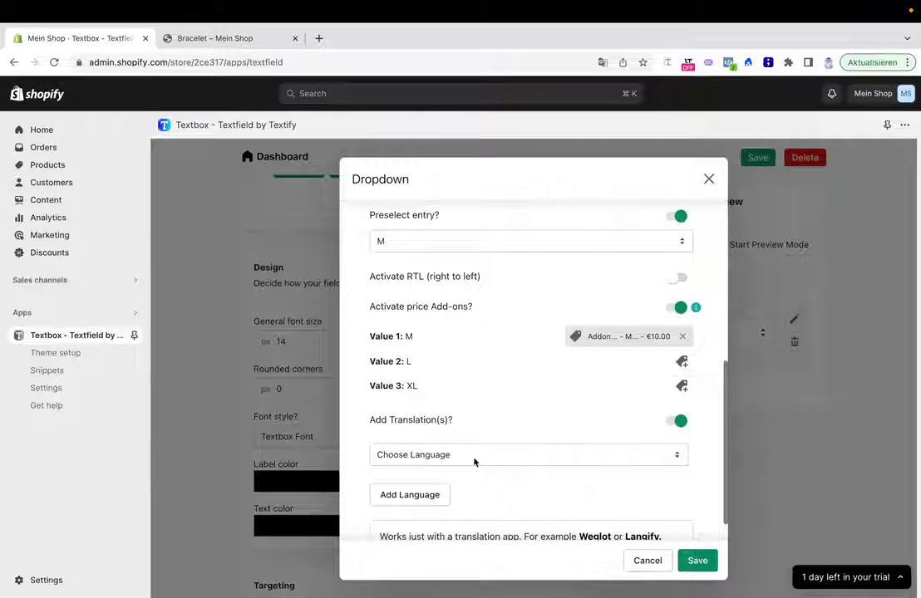
pyautogui.scroll(-1, 475, 462)
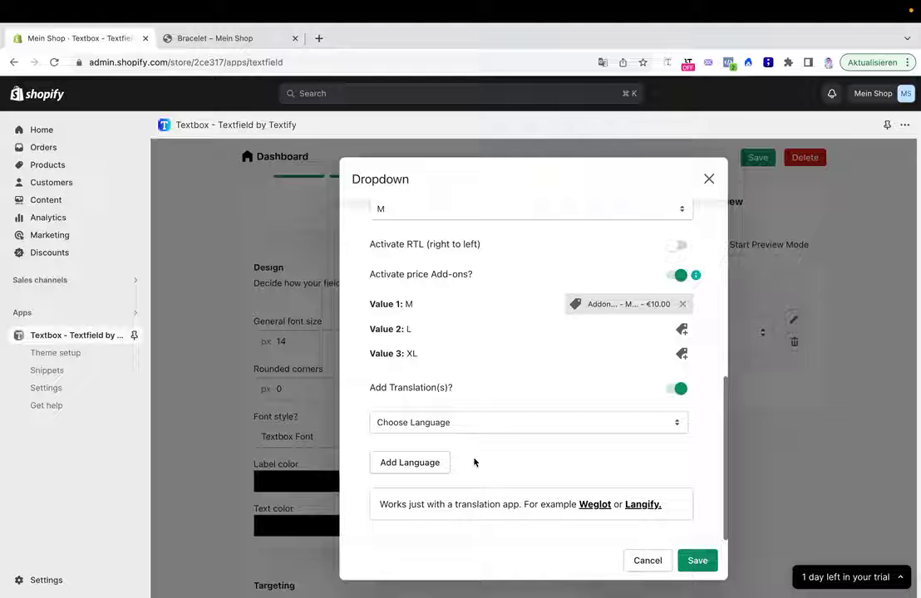
pyautogui.scroll(2, 485, 441)
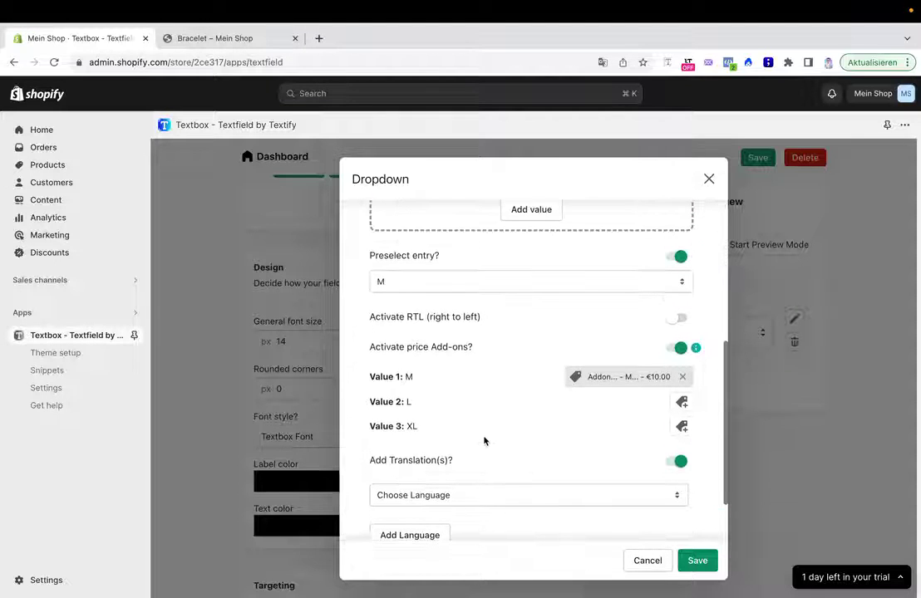
pyautogui.scroll(2, 458, 308)
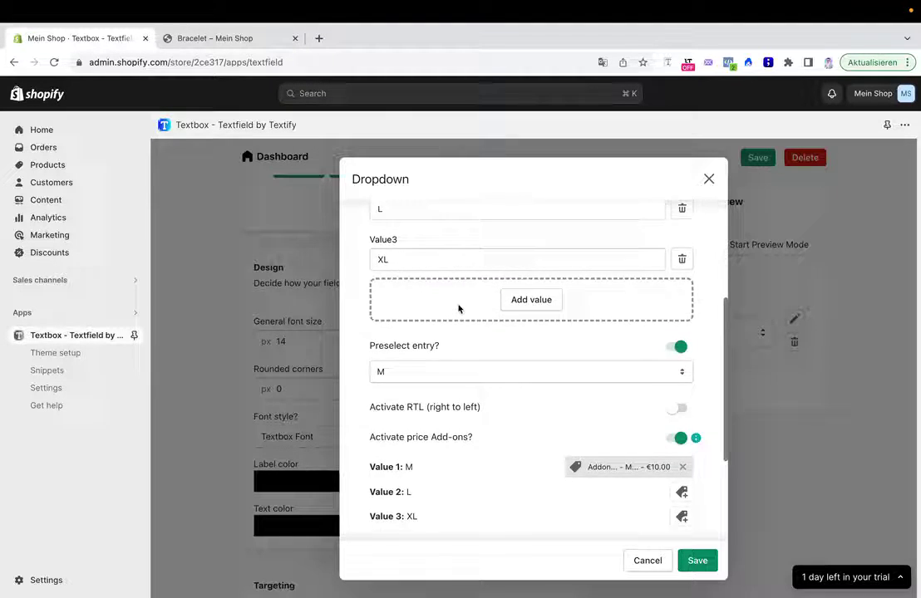
pyautogui.scroll(-3, 458, 308)
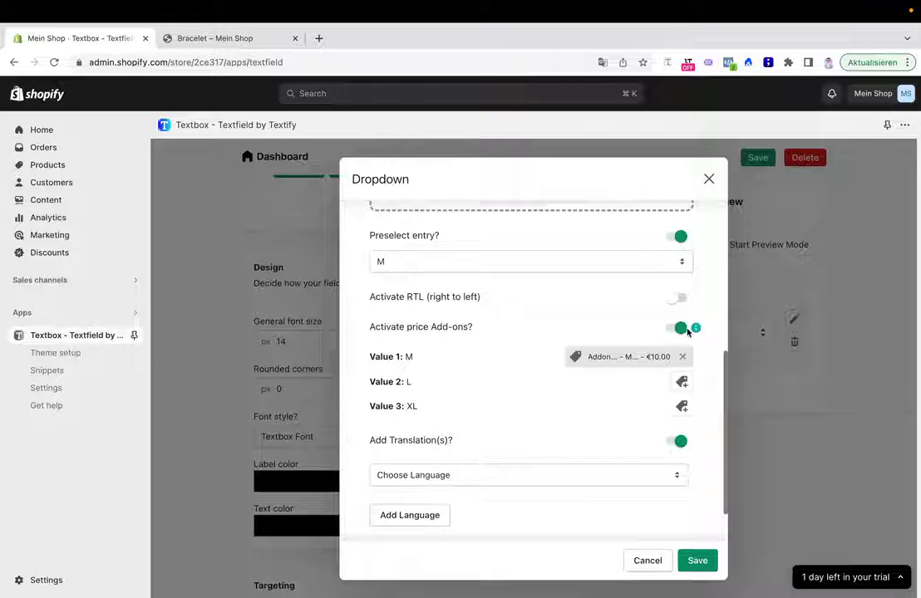
pyautogui.click(682, 329)
pyautogui.click(680, 387)
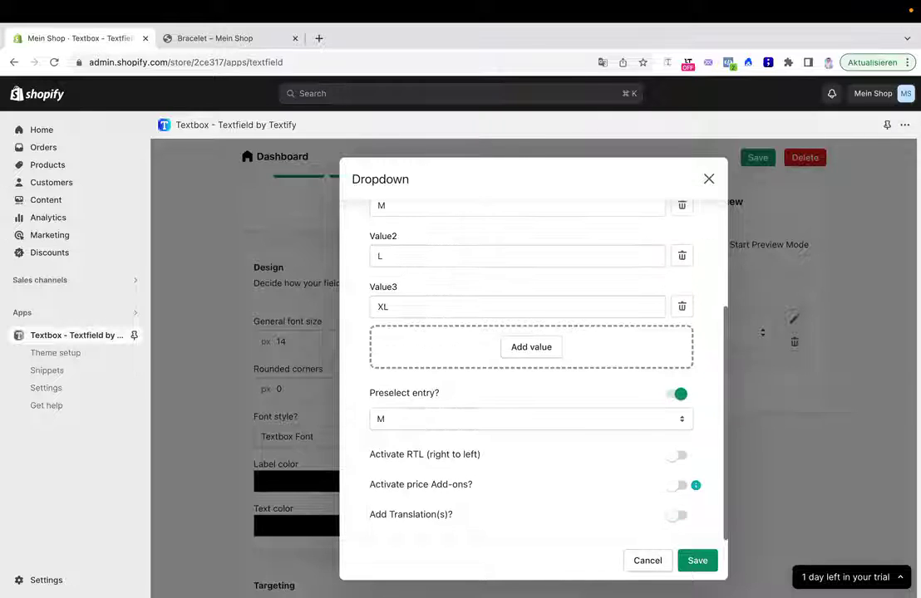
pyautogui.click(701, 565)
# Toggle Start/End Preview Mode on the Test 1 dropdown, ending with preview on
pyautogui.scroll(5, 525, 456)
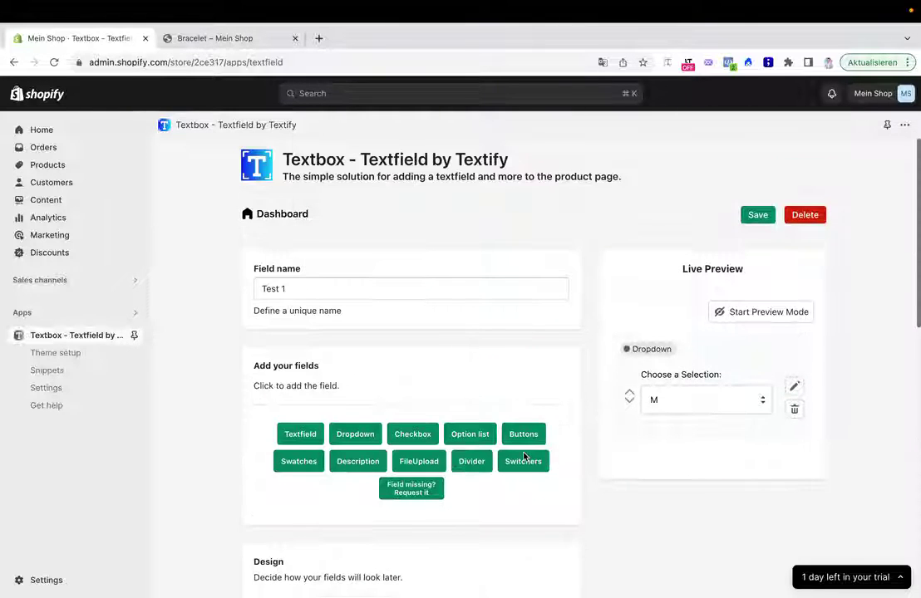
pyautogui.click(753, 314)
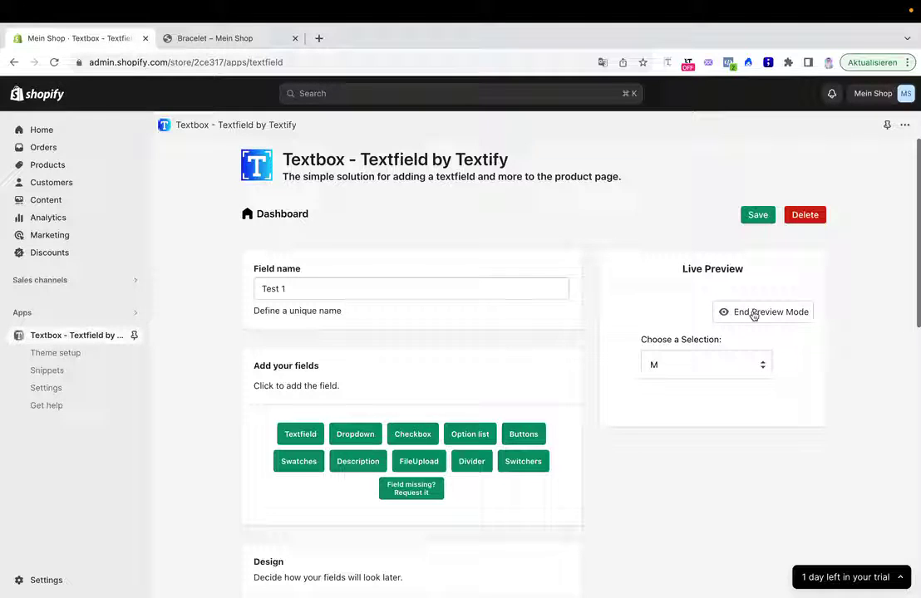
pyautogui.click(753, 313)
pyautogui.click(753, 314)
pyautogui.click(754, 314)
pyautogui.click(769, 313)
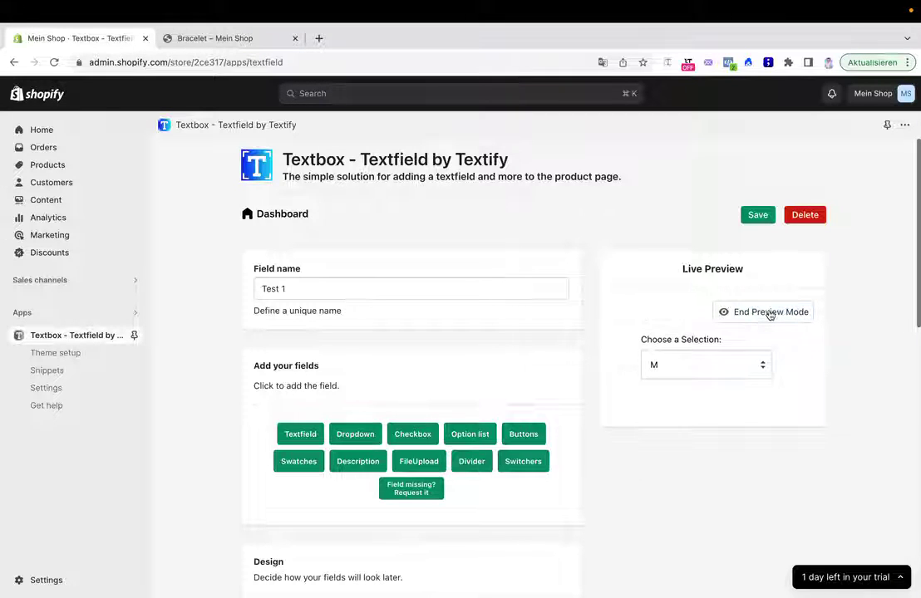
# Save the field configuration and return to the Bracelet product page
pyautogui.click(756, 215)
pyautogui.scroll(-2, 754, 220)
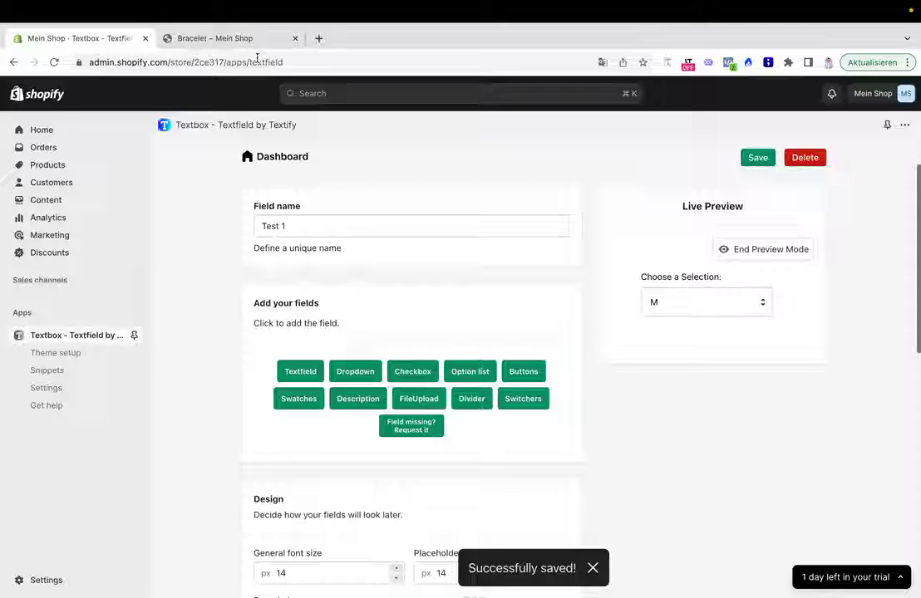
pyautogui.click(235, 38)
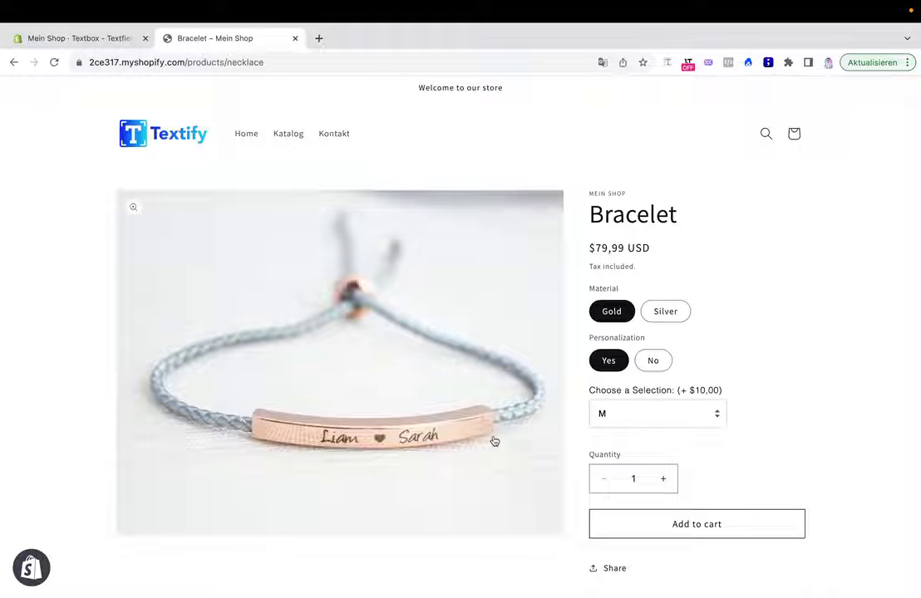